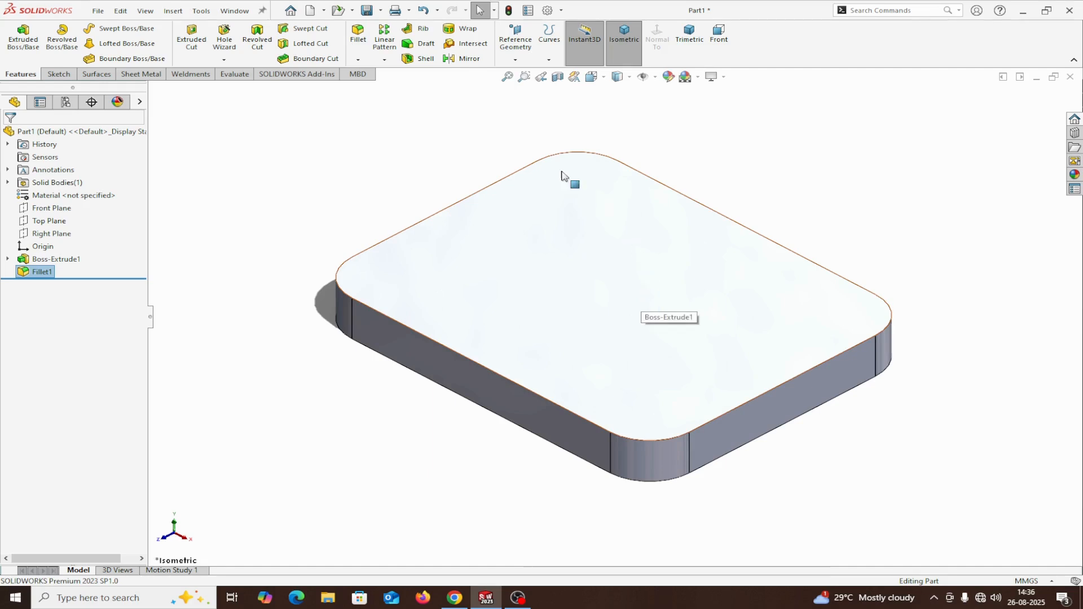
Set the icon color to Default in the system color options and apply it
{"action": "left_click", "coordinate": [562, 13]}
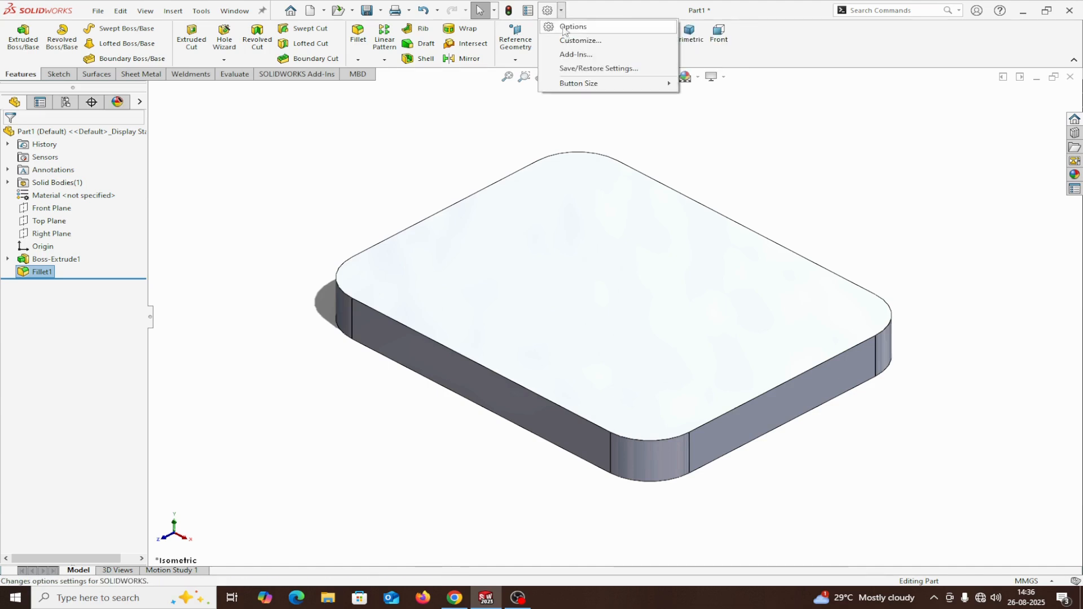
{"action": "left_click", "coordinate": [562, 28]}
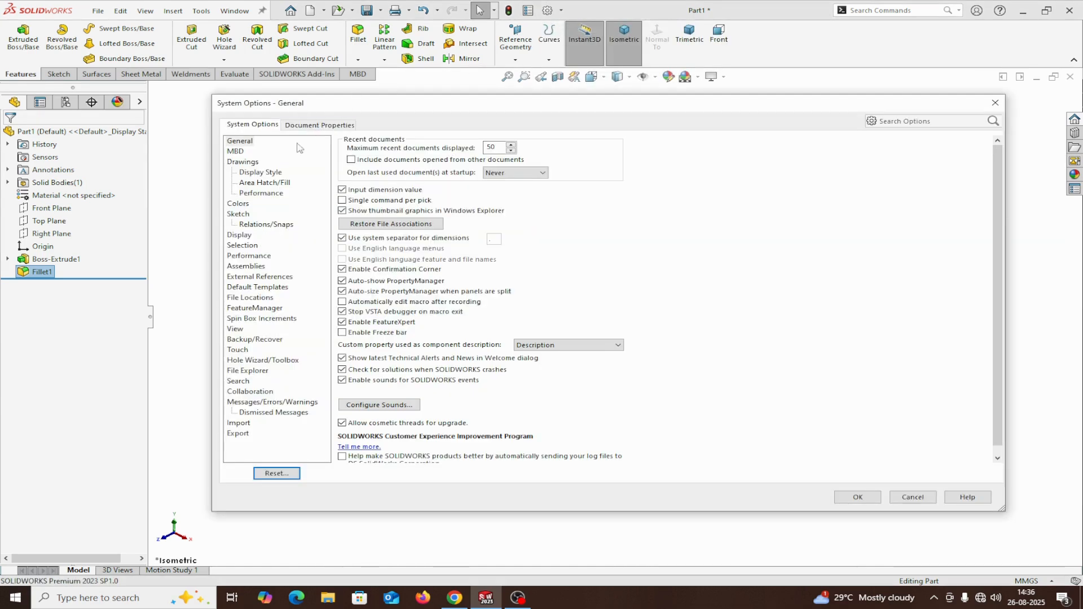
{"action": "left_click", "coordinate": [238, 205]}
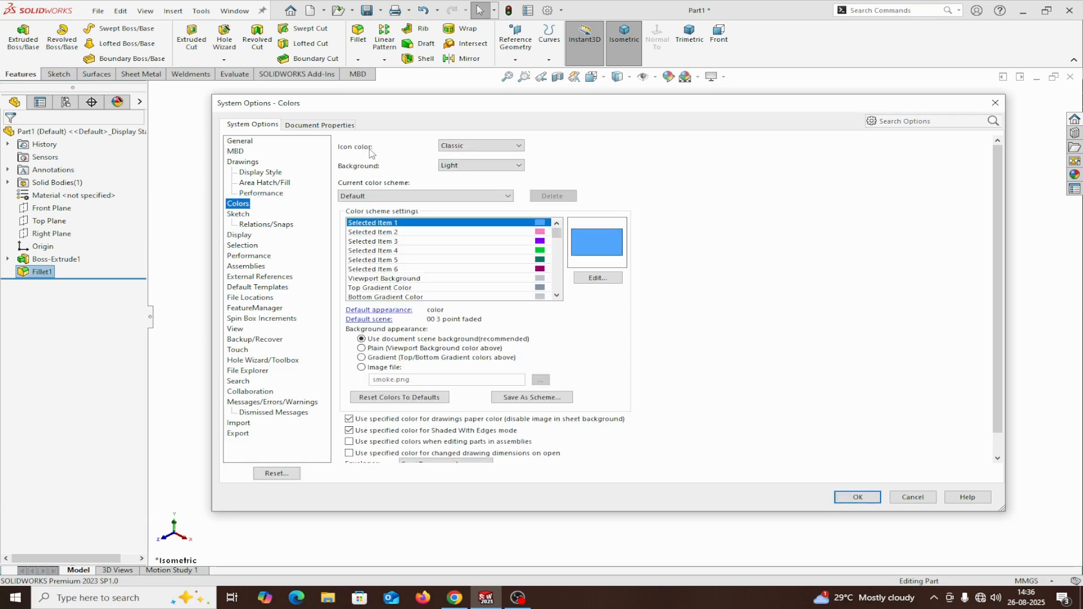
{"action": "left_click", "coordinate": [520, 149]}
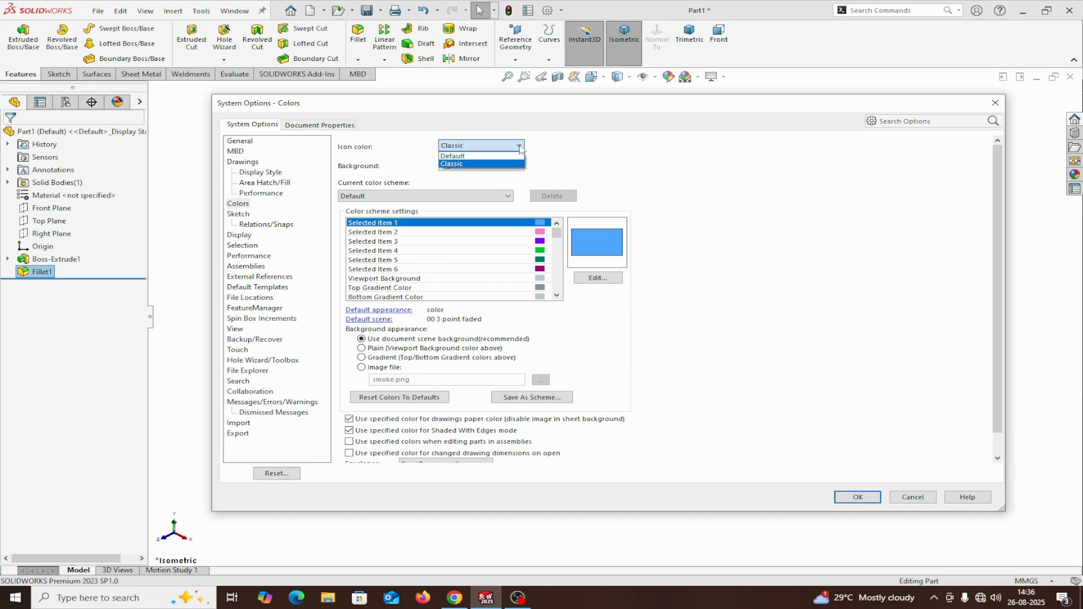
{"action": "left_click", "coordinate": [467, 160]}
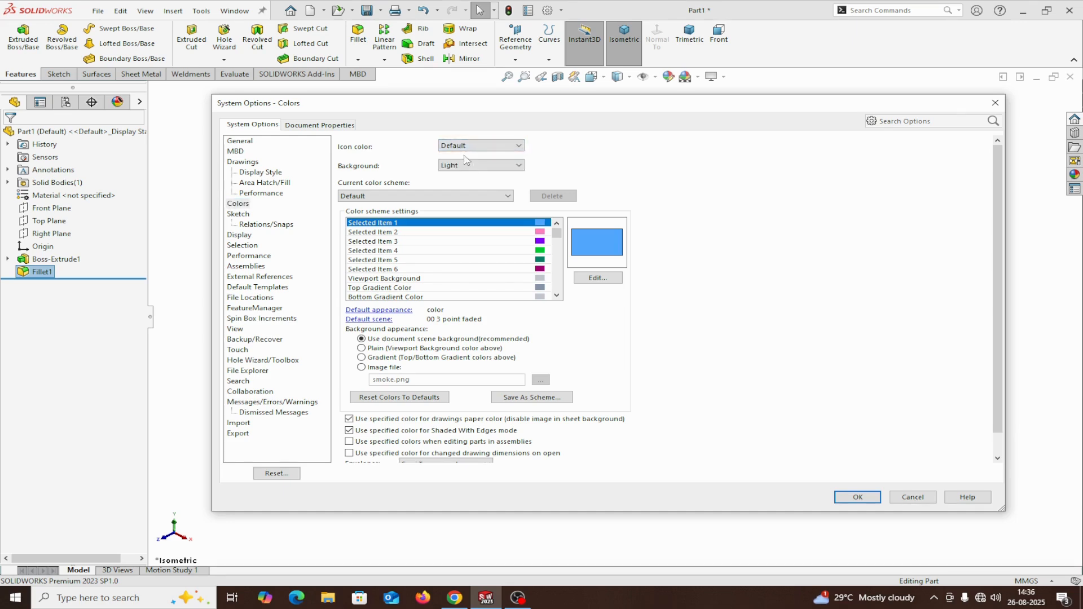
{"action": "left_click", "coordinate": [858, 498]}
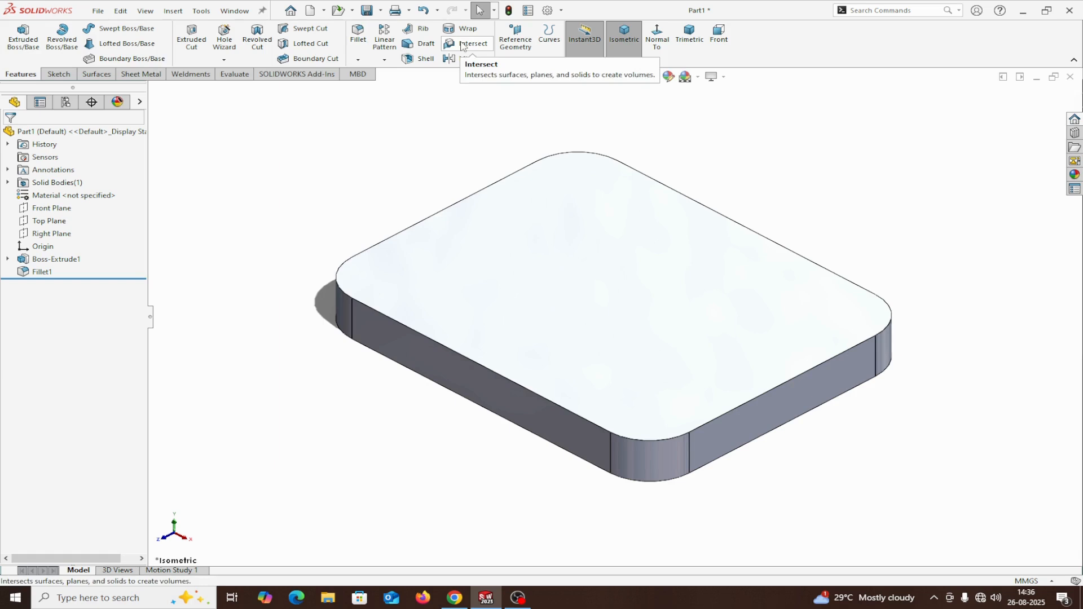
Set the interface icon color to Classic in the system color options and apply it
{"action": "left_click", "coordinate": [562, 10]}
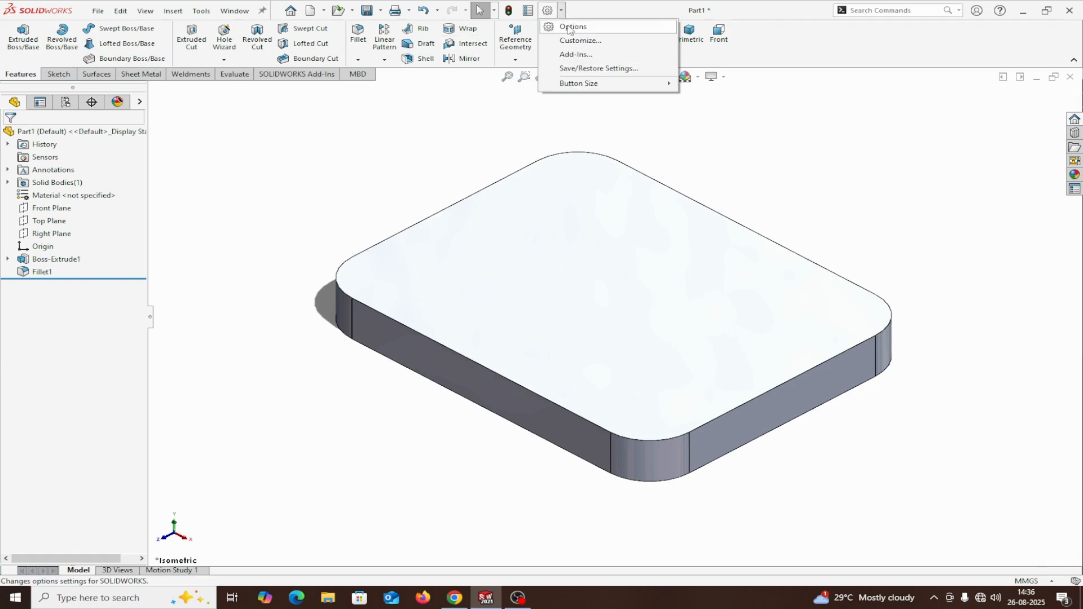
{"action": "left_click", "coordinate": [570, 25]}
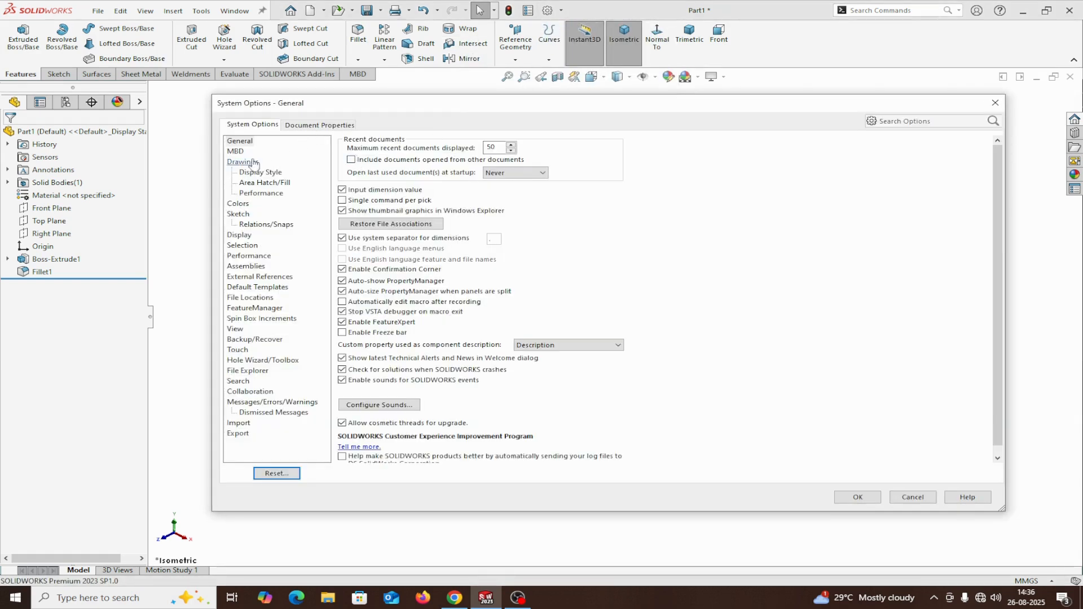
{"action": "left_click", "coordinate": [237, 205]}
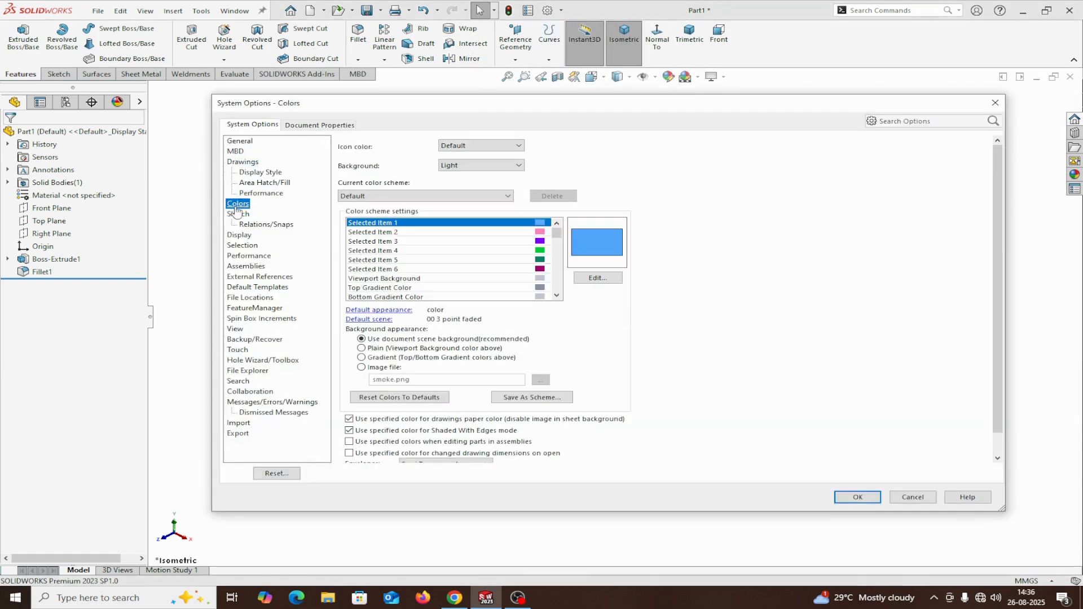
{"action": "left_click", "coordinate": [520, 148]}
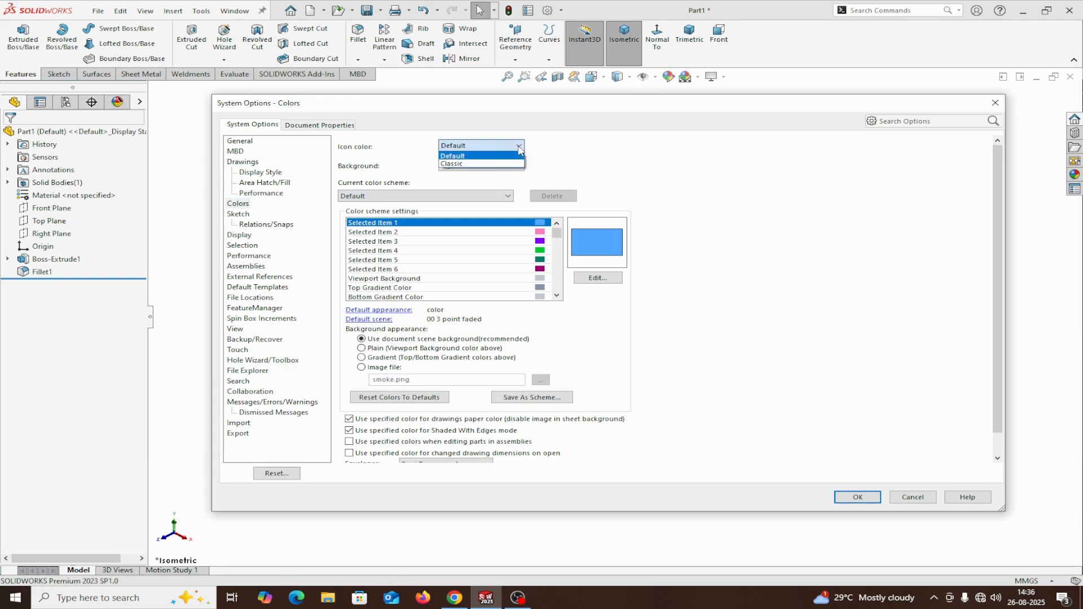
{"action": "left_click", "coordinate": [474, 165]}
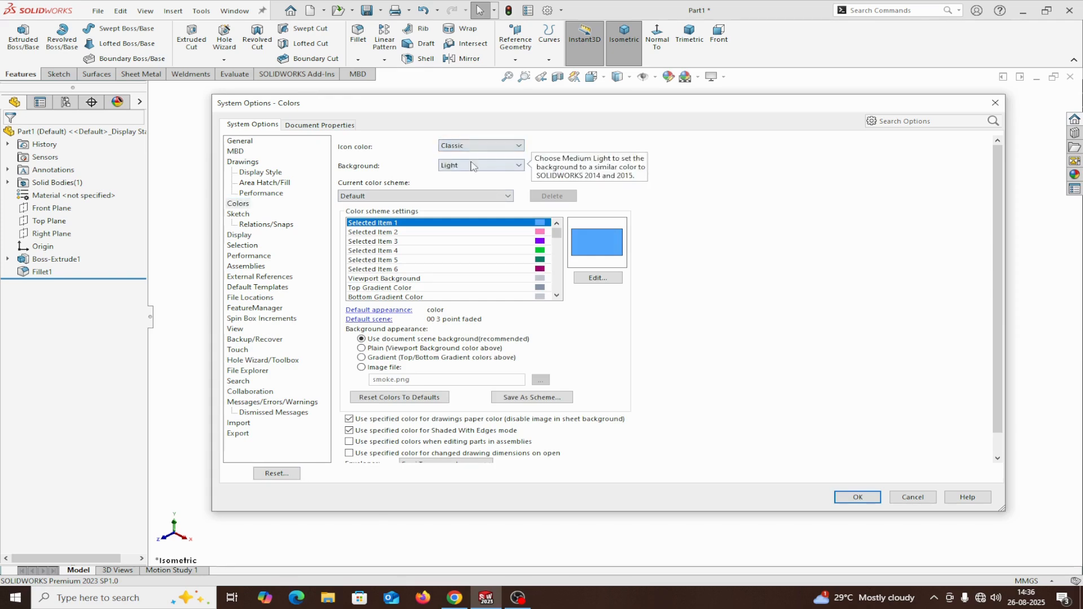
{"action": "left_click", "coordinate": [855, 497]}
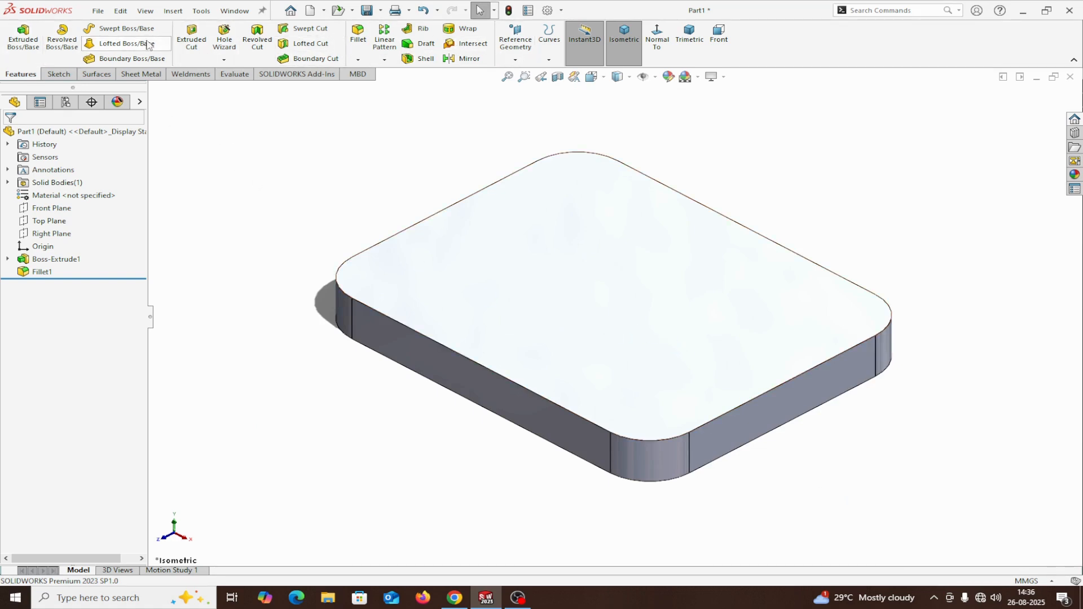
{"action": "left_click", "coordinate": [561, 10]}
{"action": "left_click", "coordinate": [843, 37]}
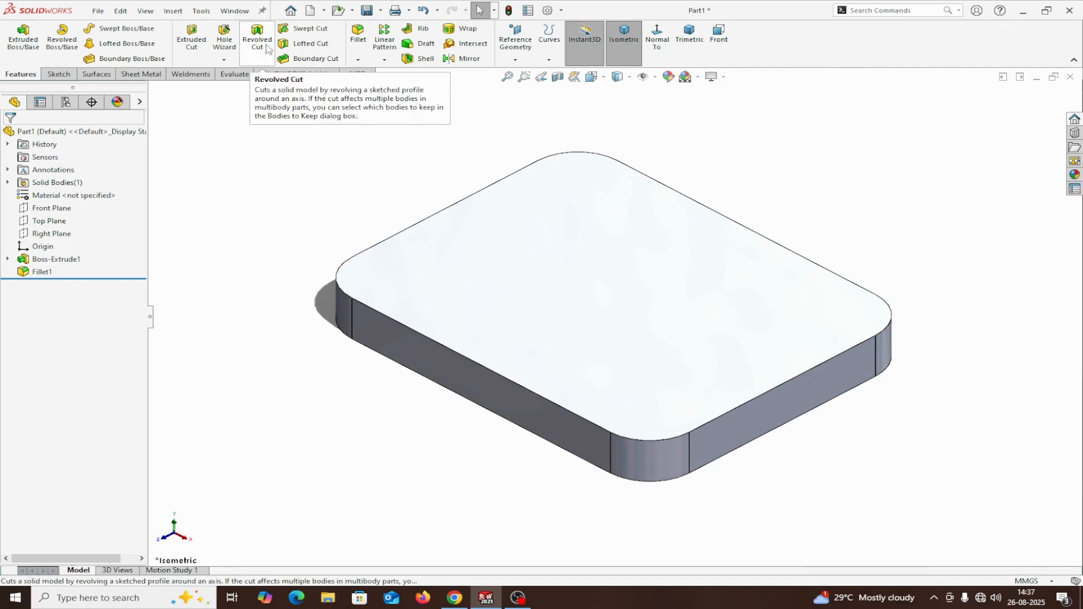
Customize the toolbars to use the largest icon size, acknowledging the restart notice
{"action": "right_click", "coordinate": [821, 44]}
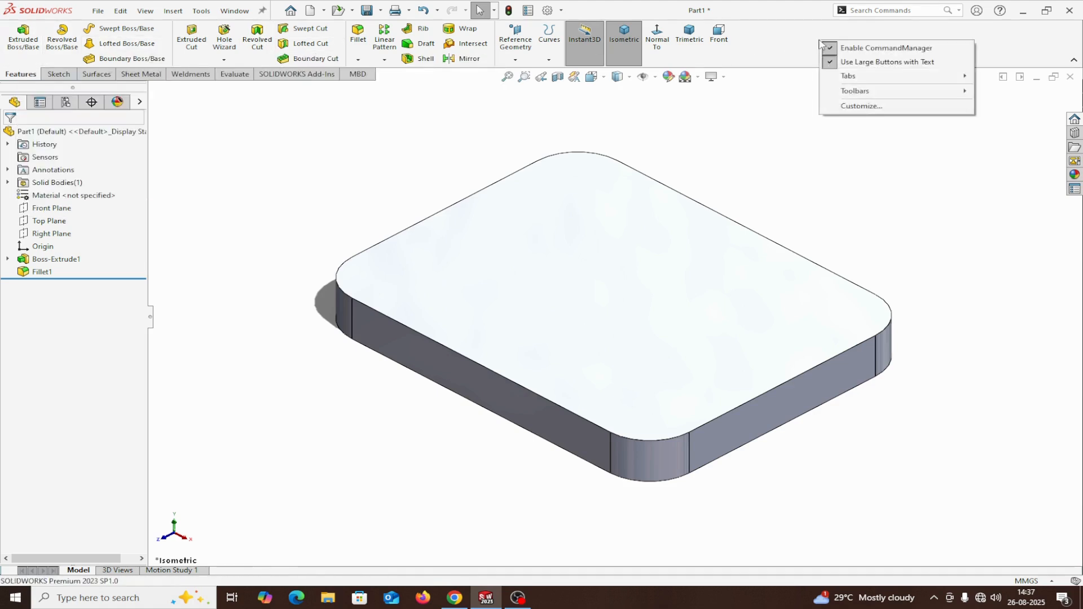
{"action": "left_click", "coordinate": [856, 107]}
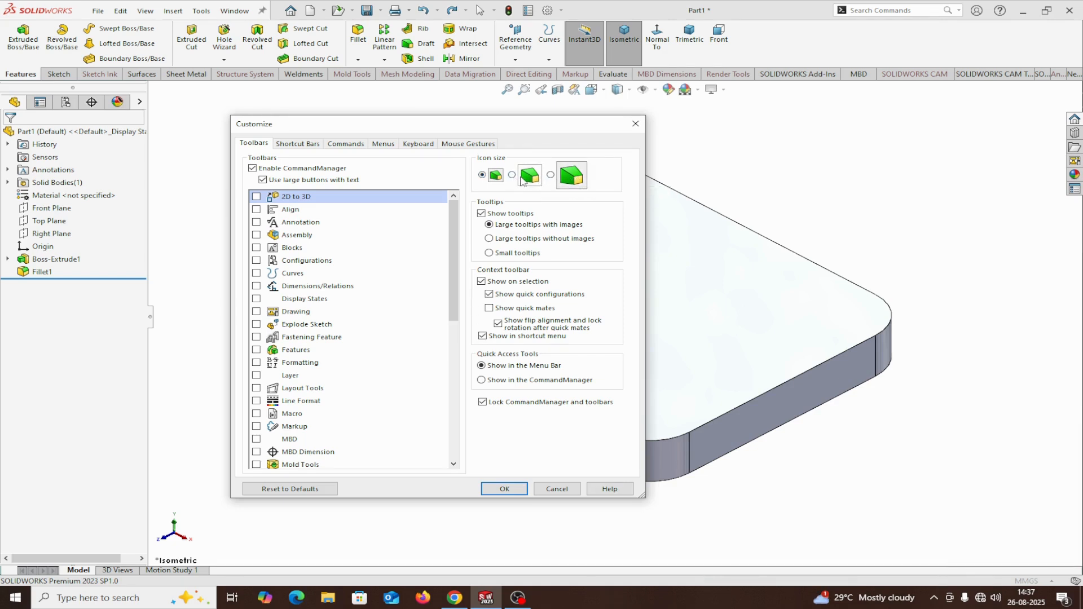
{"action": "left_click", "coordinate": [550, 175]}
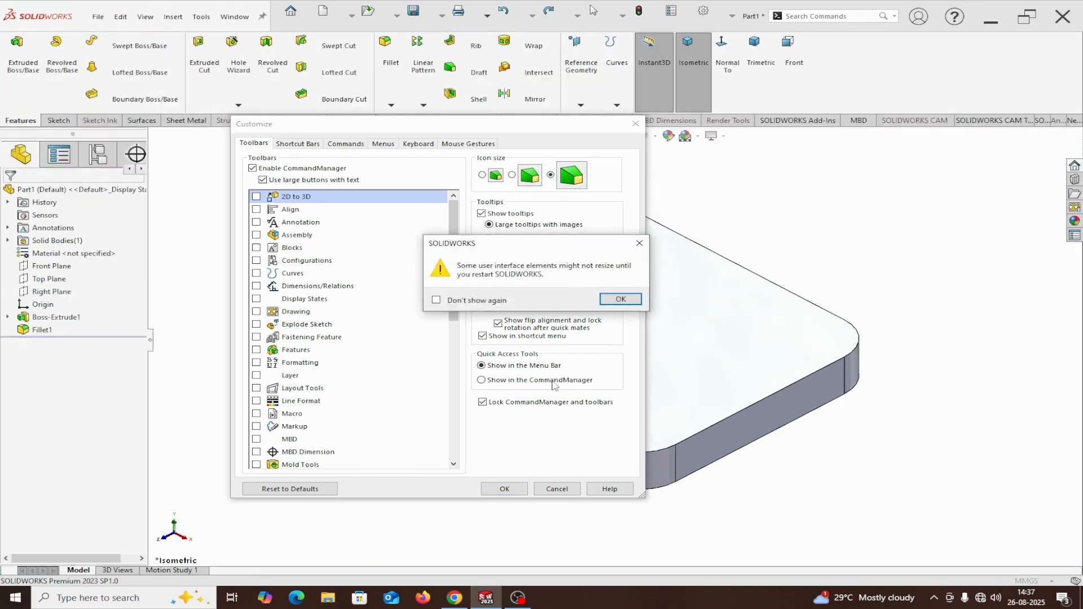
{"action": "left_click", "coordinate": [620, 299]}
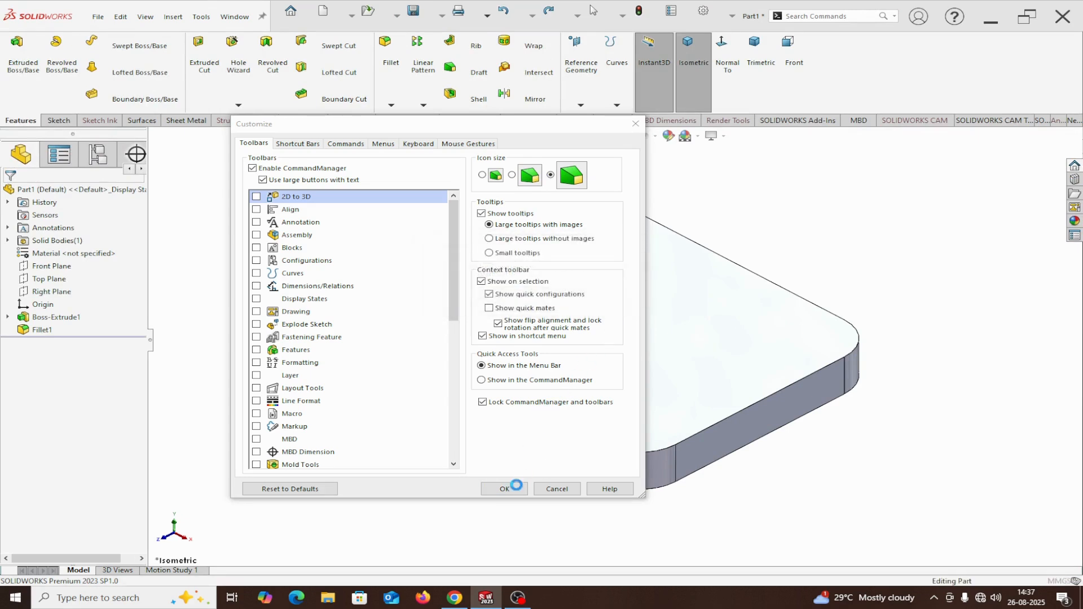
{"action": "left_click", "coordinate": [508, 489]}
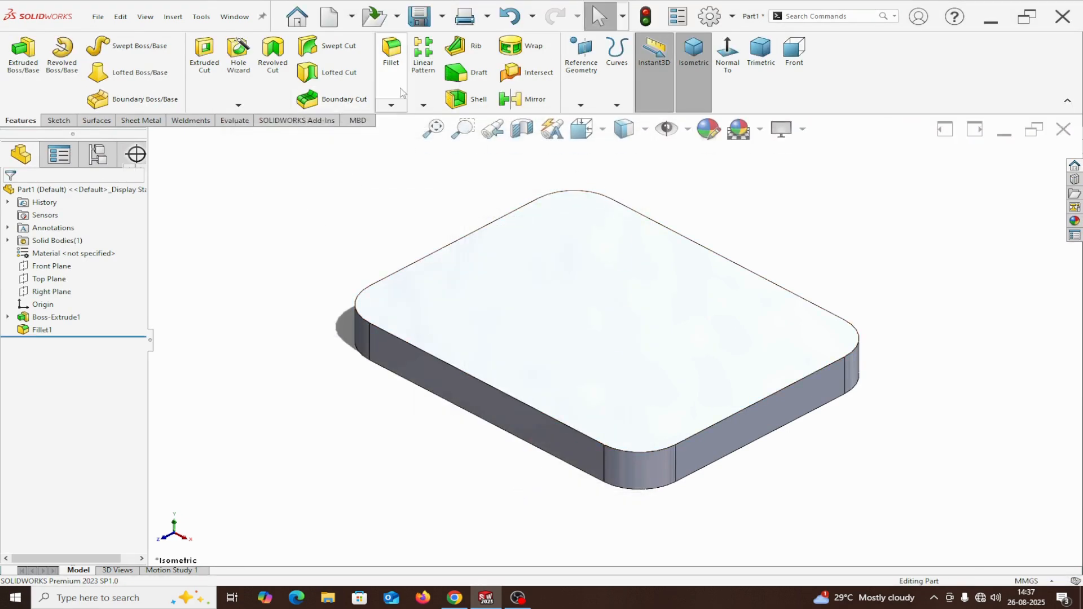
Change the toolbar icon size to the medium option and apply the customization
{"action": "right_click", "coordinate": [869, 80]}
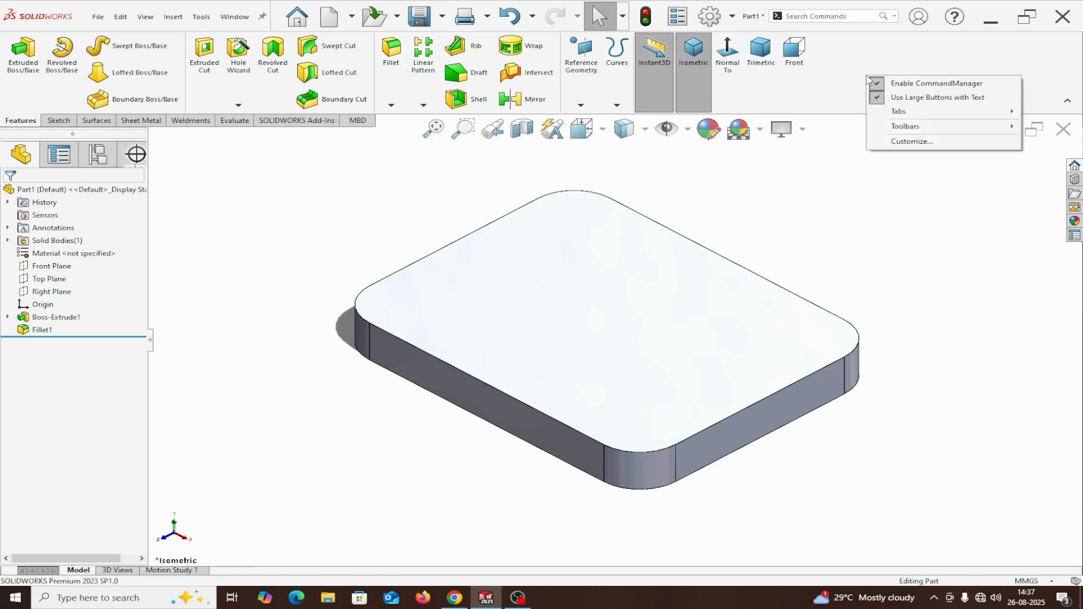
{"action": "left_click", "coordinate": [912, 141]}
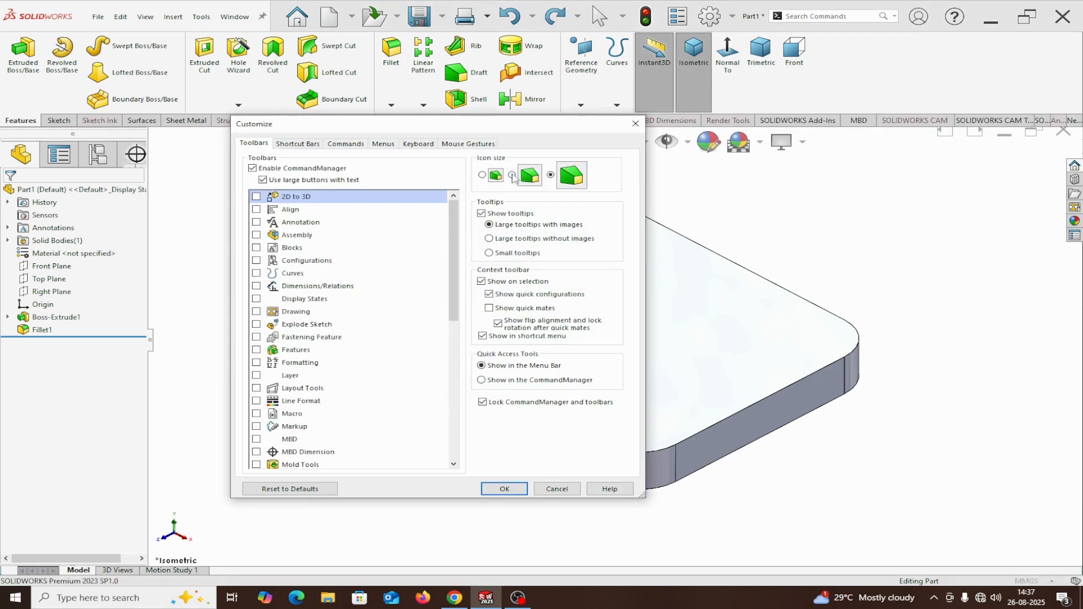
{"action": "left_click", "coordinate": [511, 175]}
{"action": "left_click", "coordinate": [621, 299]}
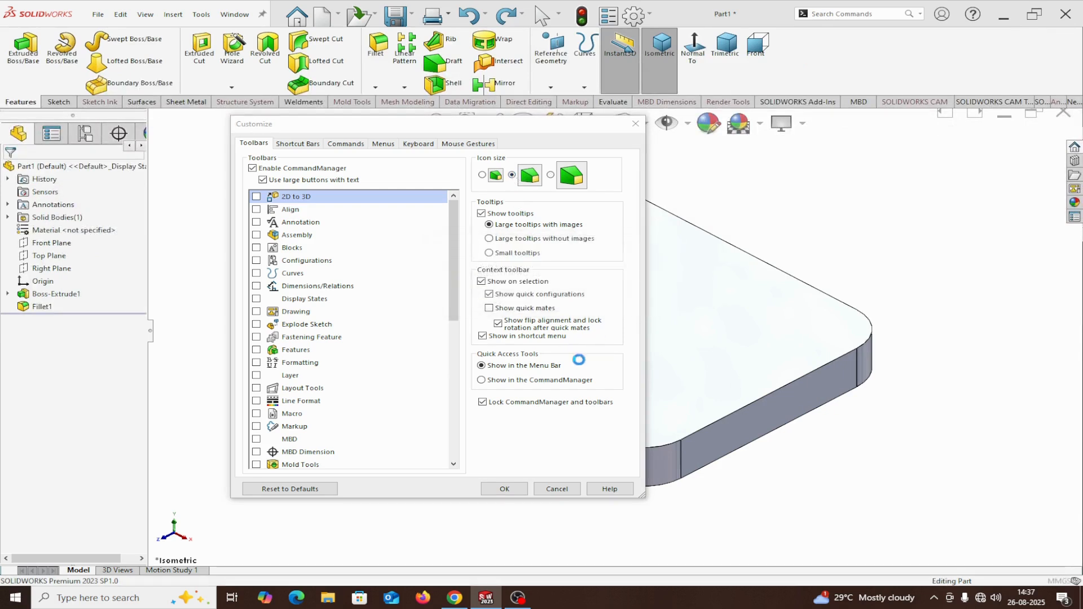
{"action": "left_click", "coordinate": [512, 489]}
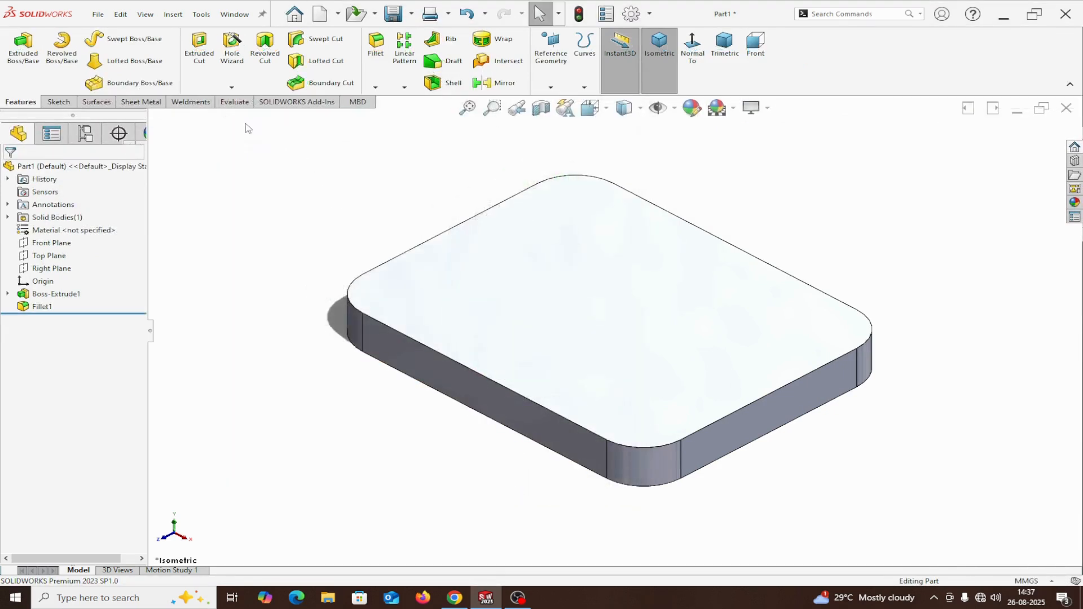
Set the toolbar icons to the smallest size in the interface customization and apply it
{"action": "right_click", "coordinate": [875, 67]}
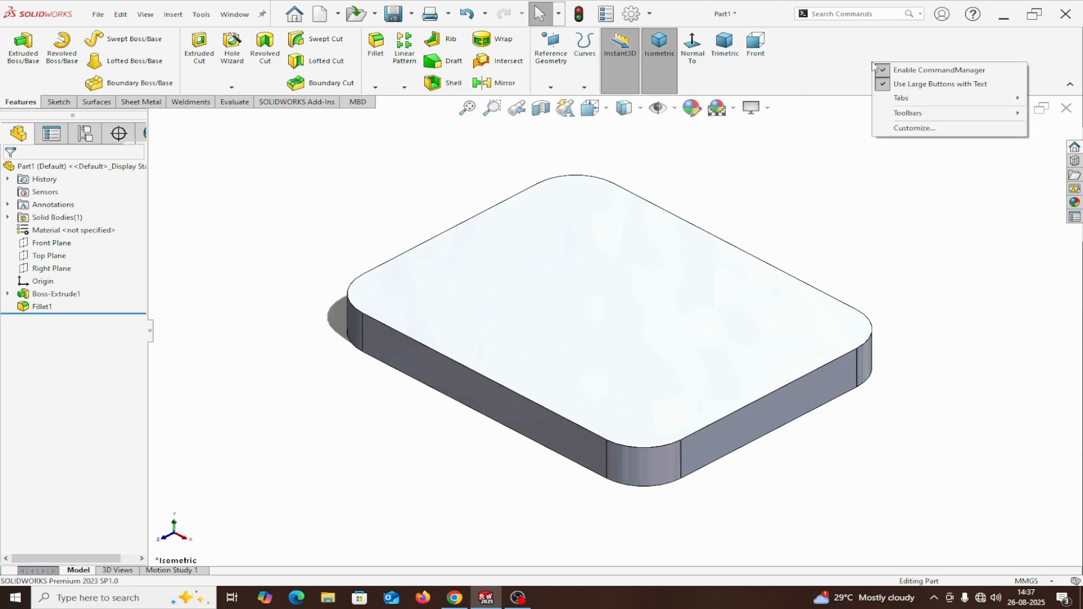
{"action": "left_click", "coordinate": [909, 128]}
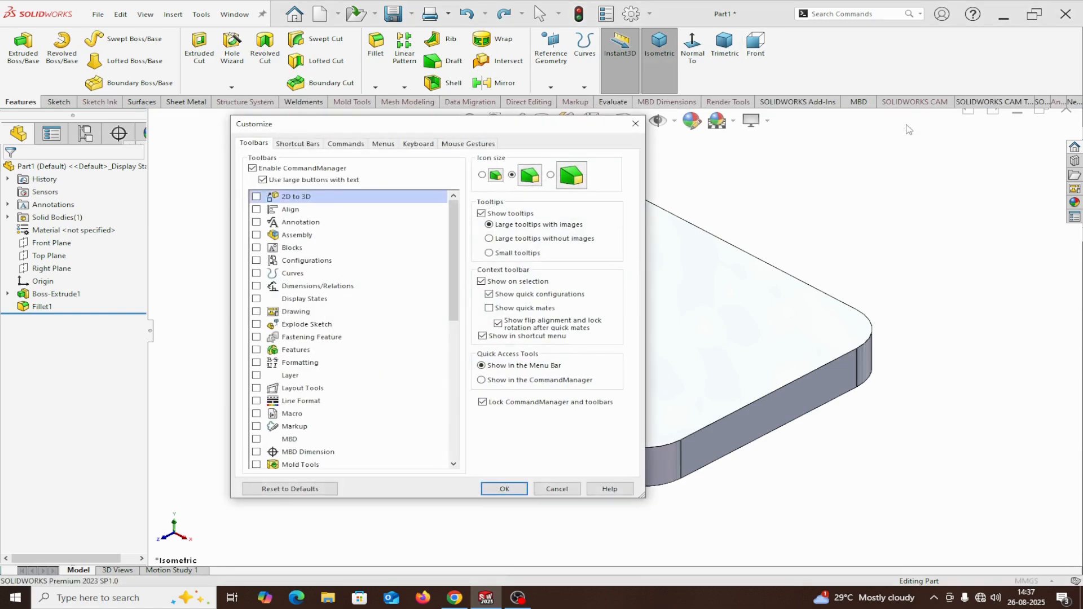
{"action": "left_click", "coordinate": [483, 175]}
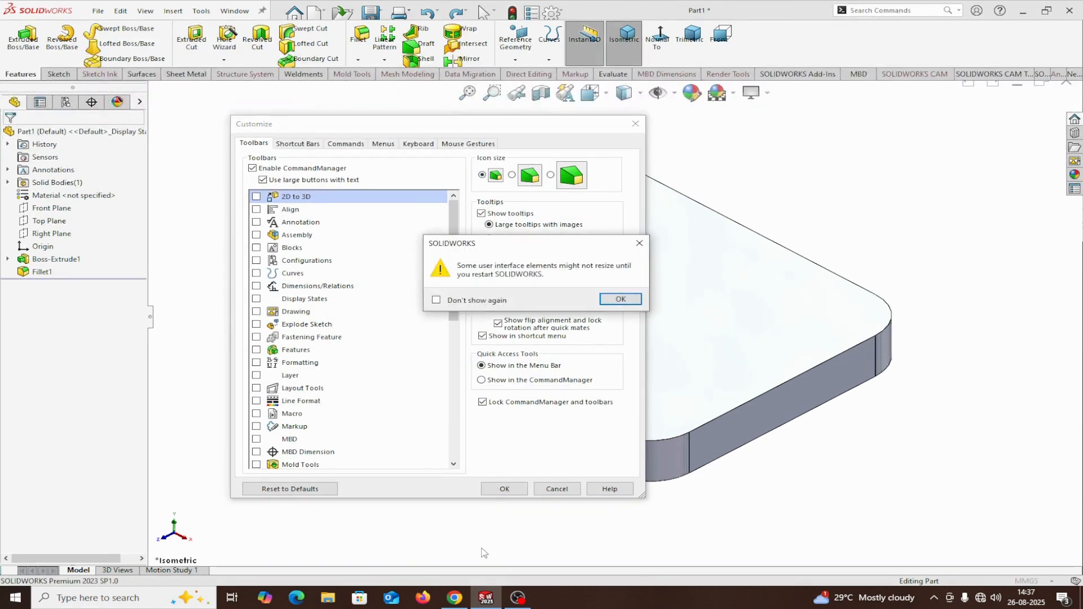
{"action": "left_click", "coordinate": [620, 299]}
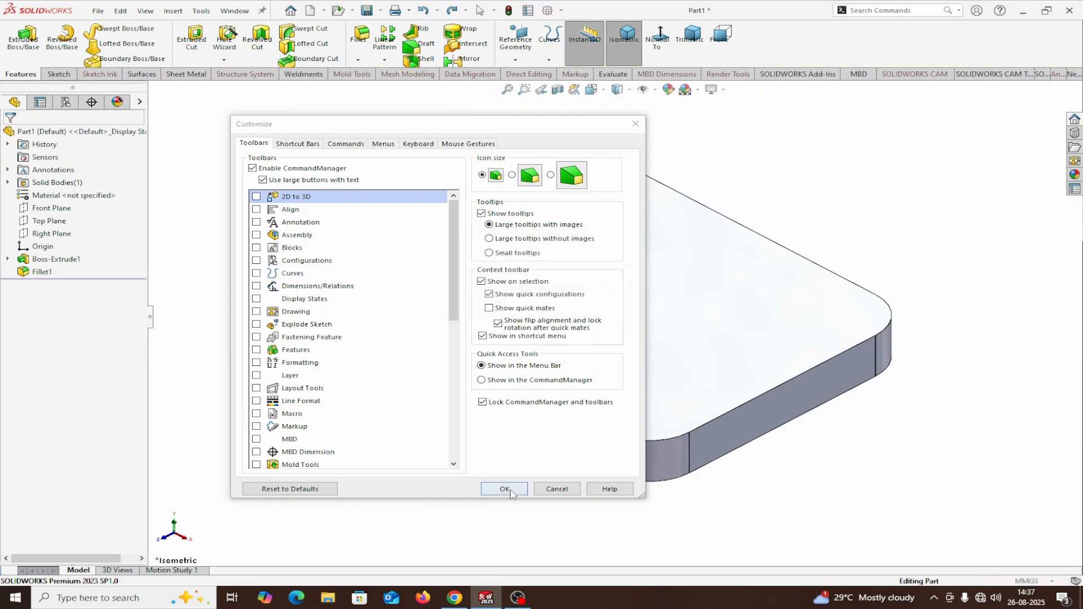
{"action": "left_click", "coordinate": [512, 492]}
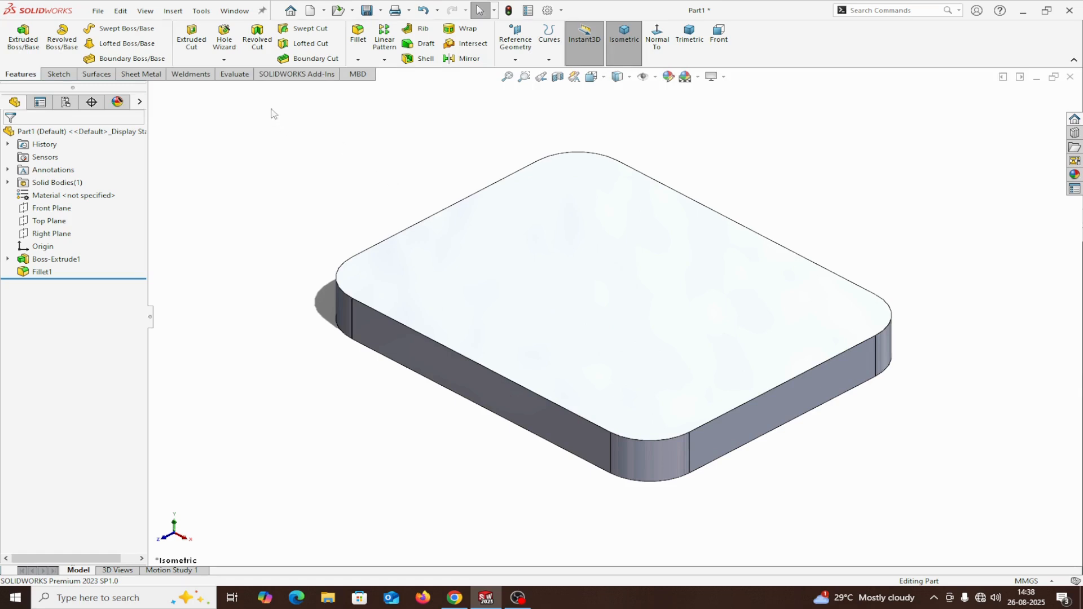
{"action": "right_click", "coordinate": [839, 51]}
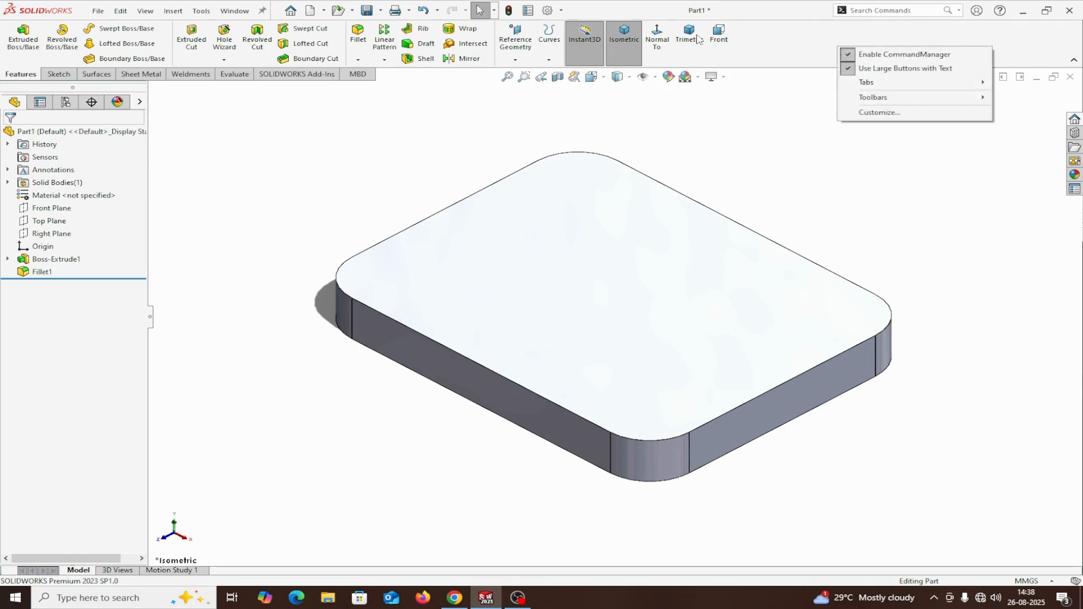
{"action": "left_click", "coordinate": [768, 129]}
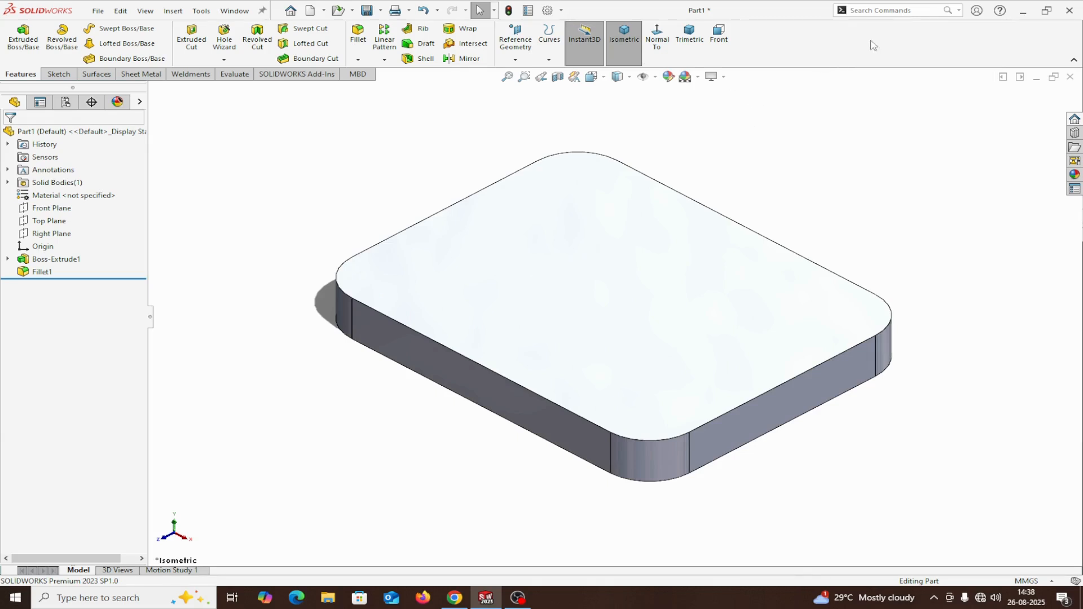
Set the interface background to Dark in the system color options and apply it
{"action": "left_click", "coordinate": [561, 10]}
{"action": "left_click", "coordinate": [572, 26]}
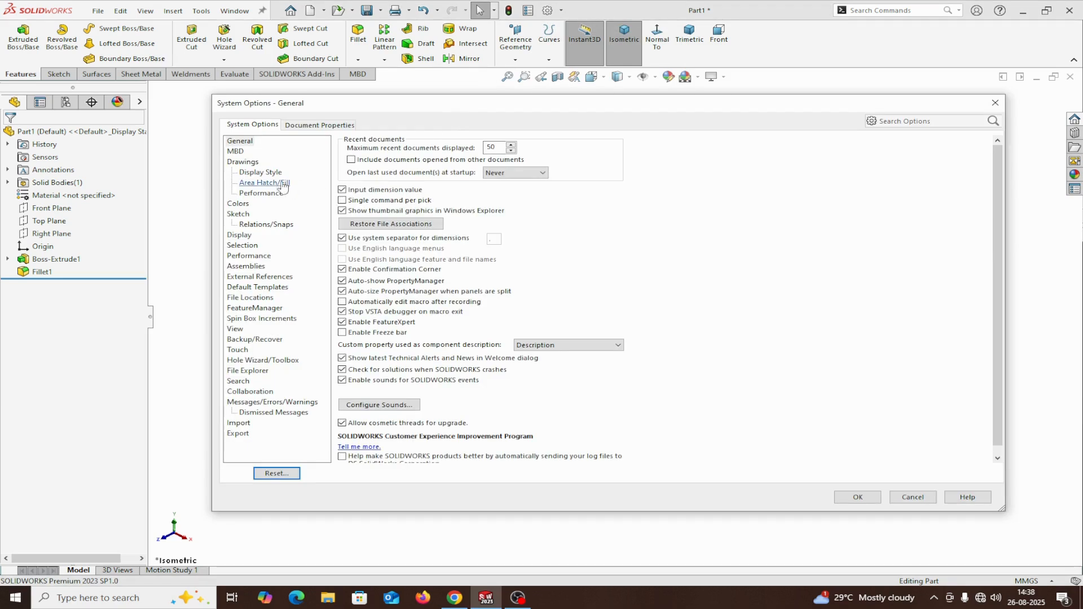
{"action": "left_click", "coordinate": [238, 204]}
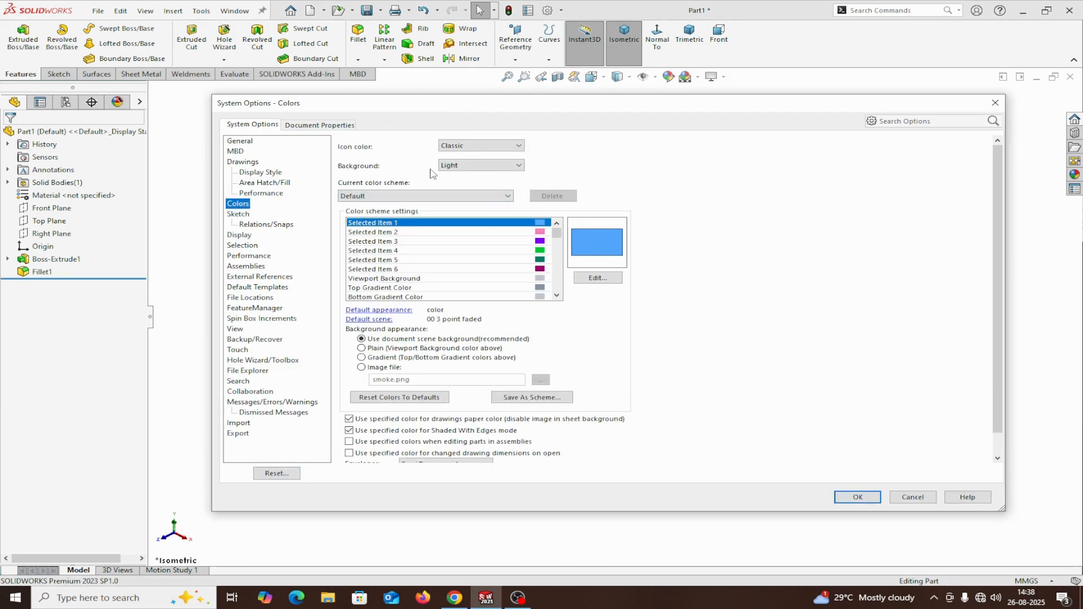
{"action": "left_click", "coordinate": [519, 166]}
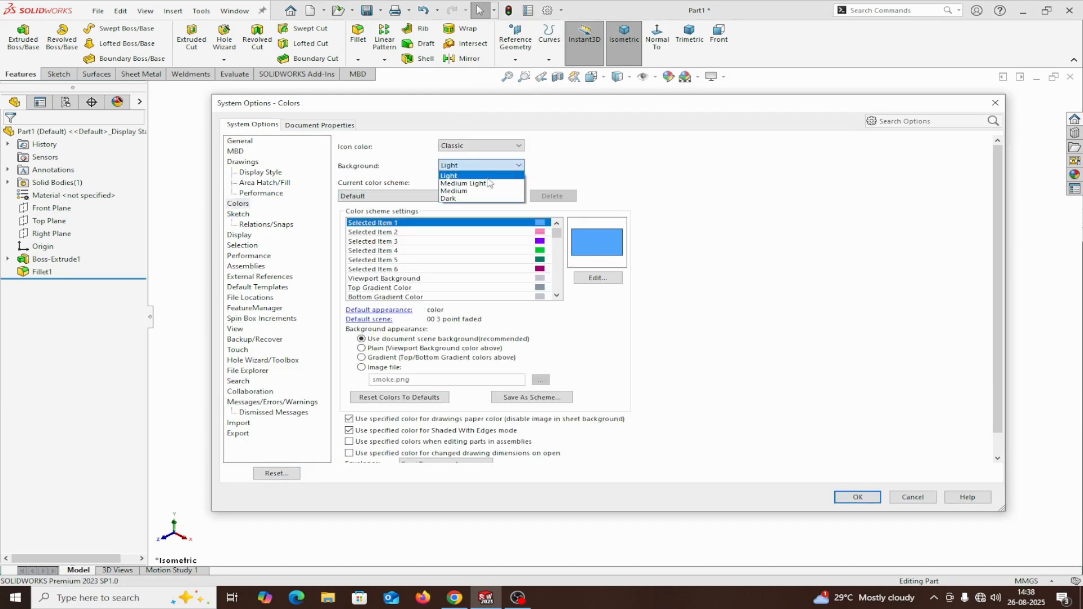
{"action": "left_click", "coordinate": [468, 199]}
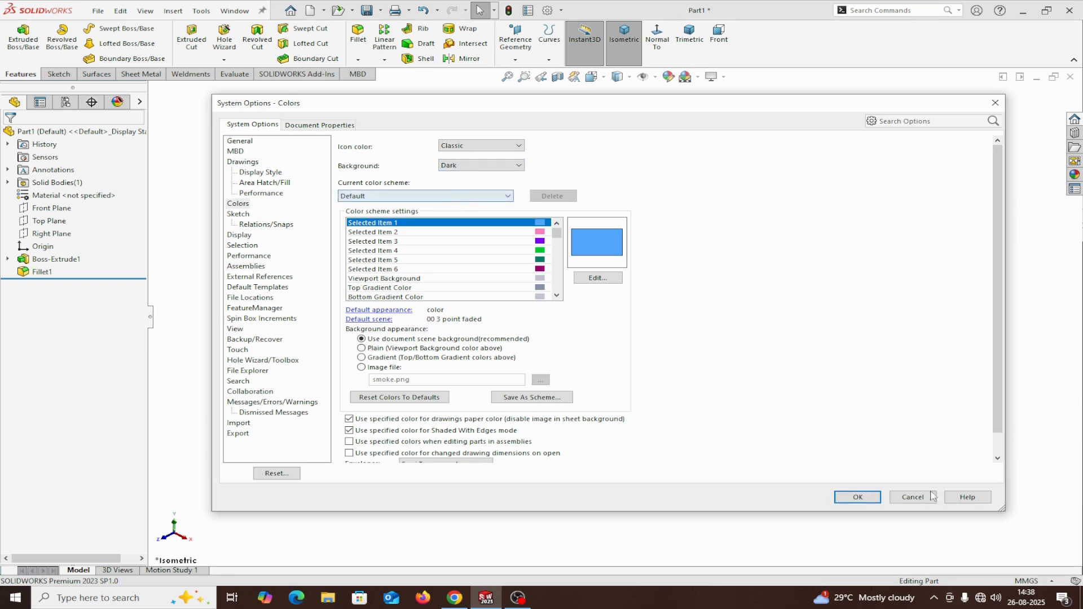
{"action": "left_click", "coordinate": [858, 497]}
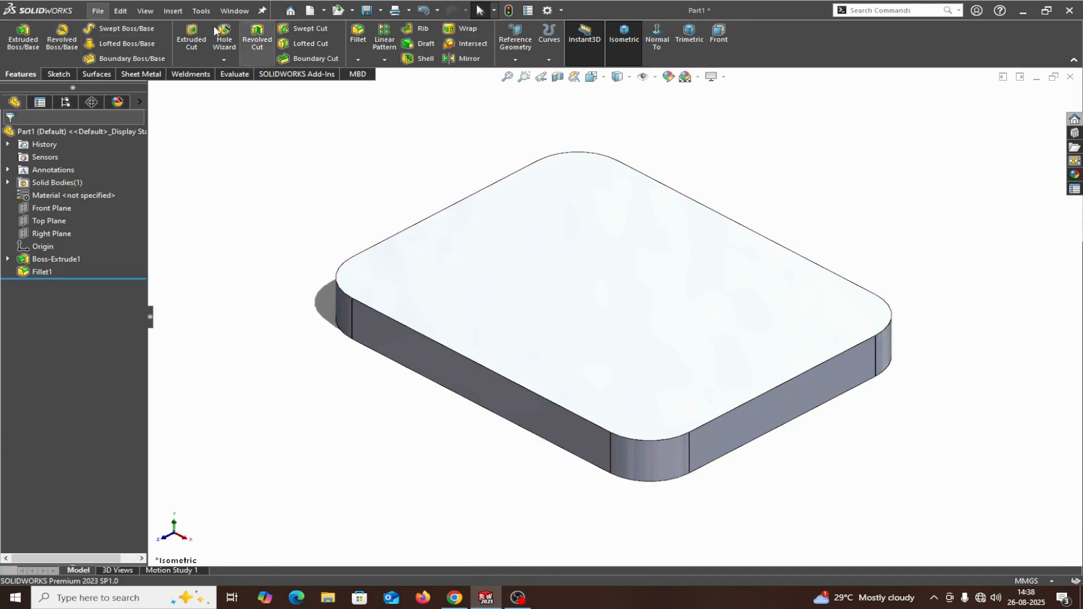
Set the interface background to Light in the system color options and apply it
{"action": "right_click", "coordinate": [828, 39]}
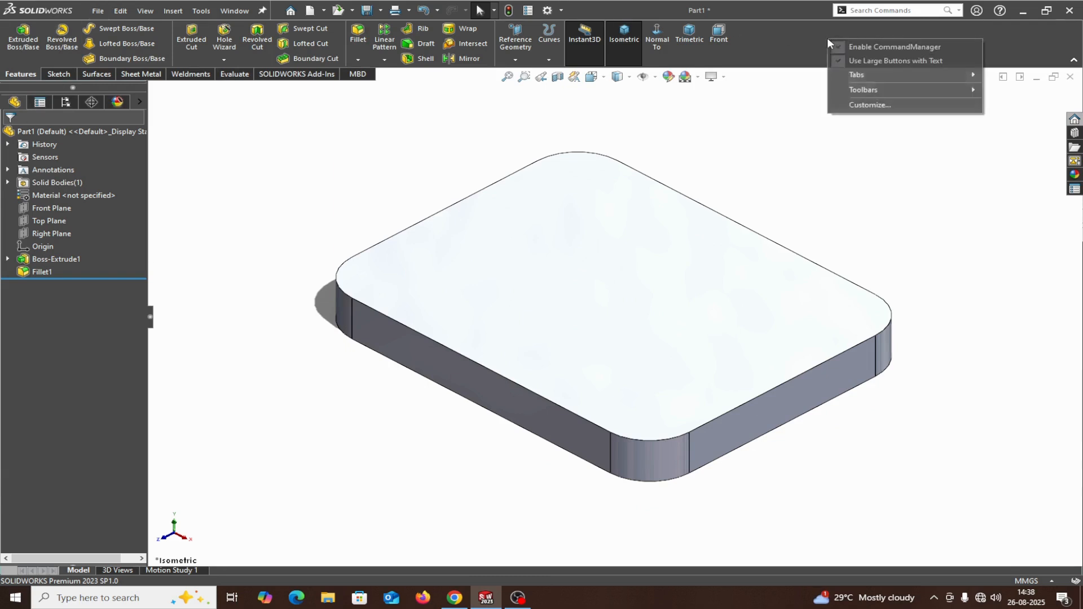
{"action": "left_click", "coordinate": [561, 11]}
{"action": "left_click", "coordinate": [564, 26]}
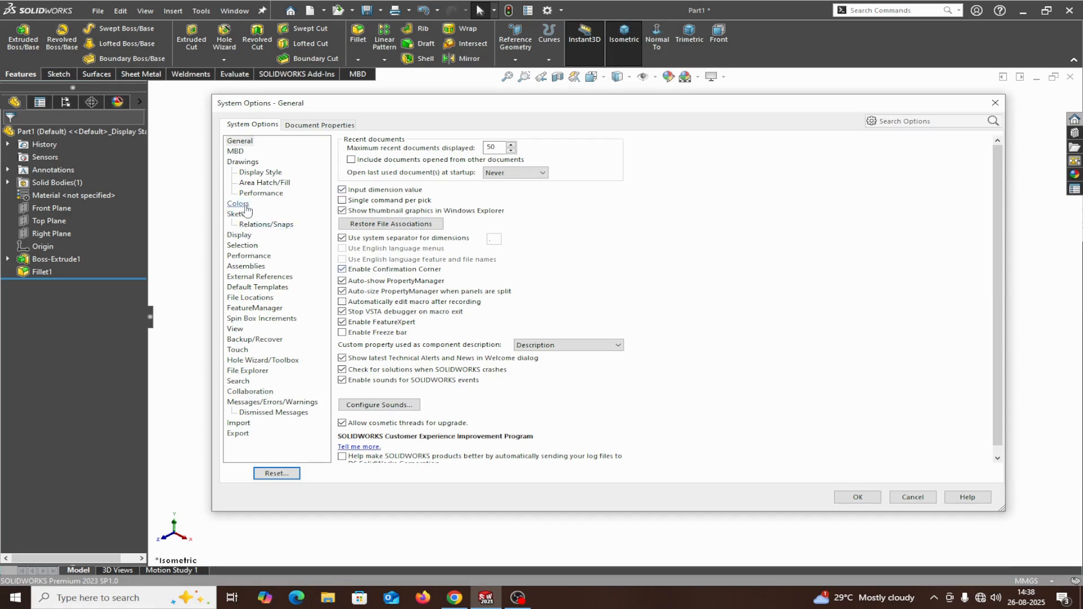
{"action": "left_click", "coordinate": [246, 208]}
{"action": "left_click", "coordinate": [519, 166]}
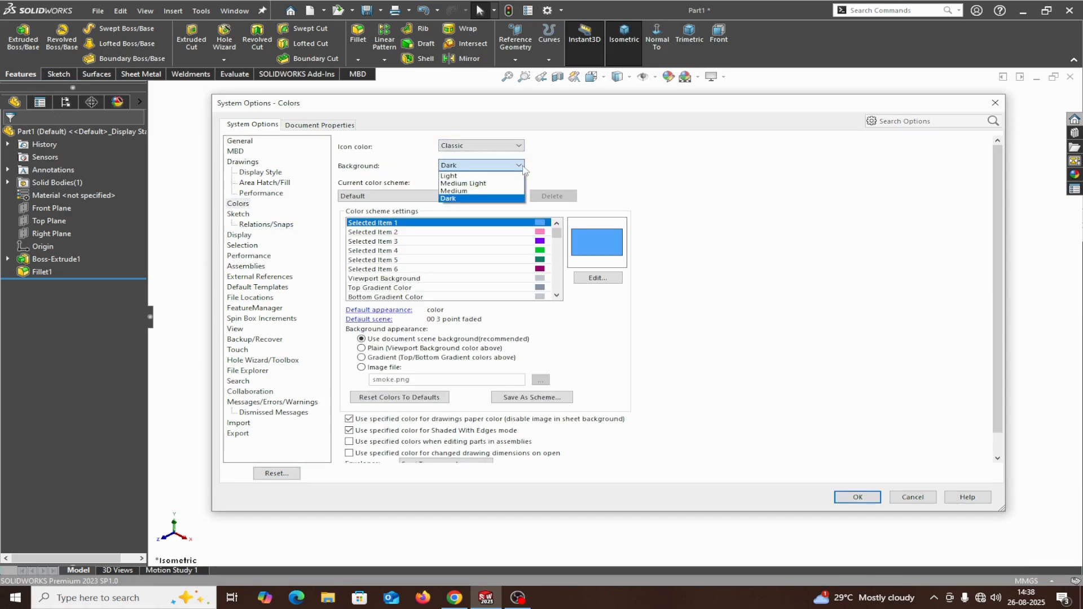
{"action": "left_click", "coordinate": [449, 176]}
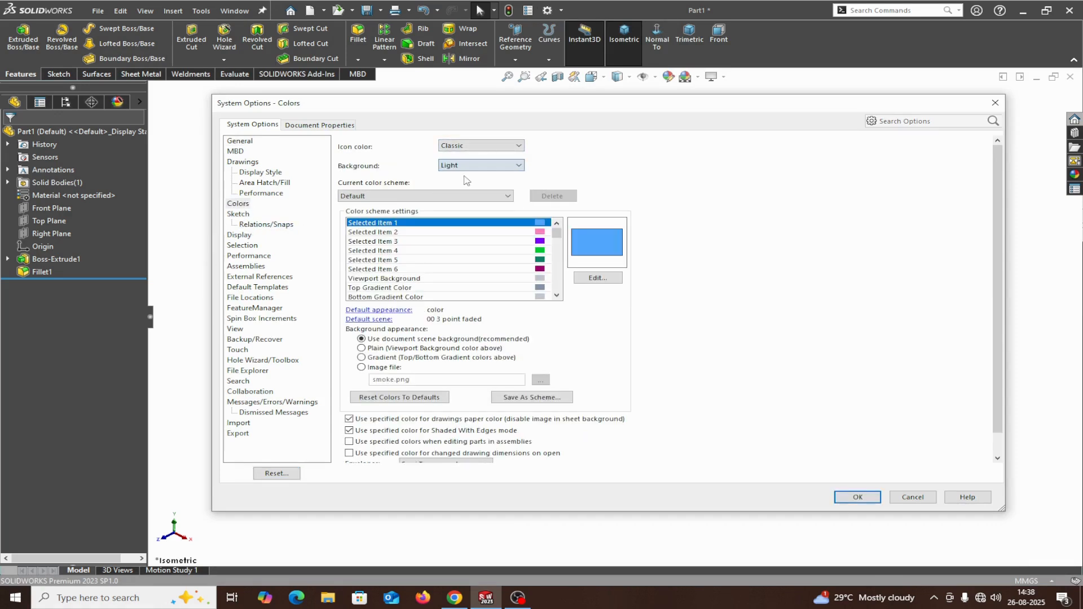
{"action": "left_click", "coordinate": [858, 497]}
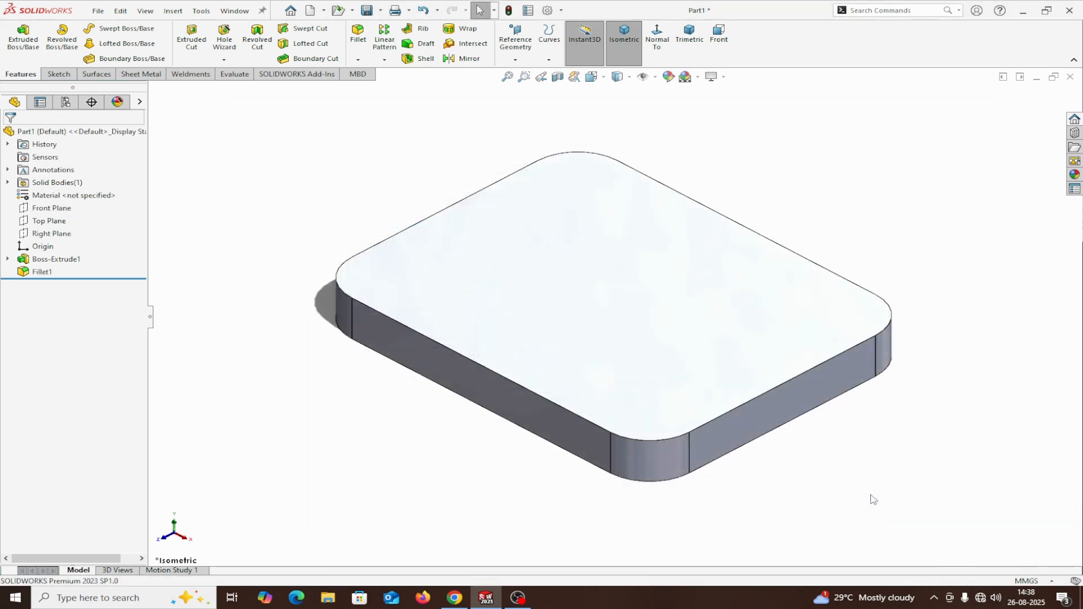
Apply the Green Highlight color scheme with the plate's top face selected, and check the selection color on two side faces
{"action": "left_click", "coordinate": [577, 281]}
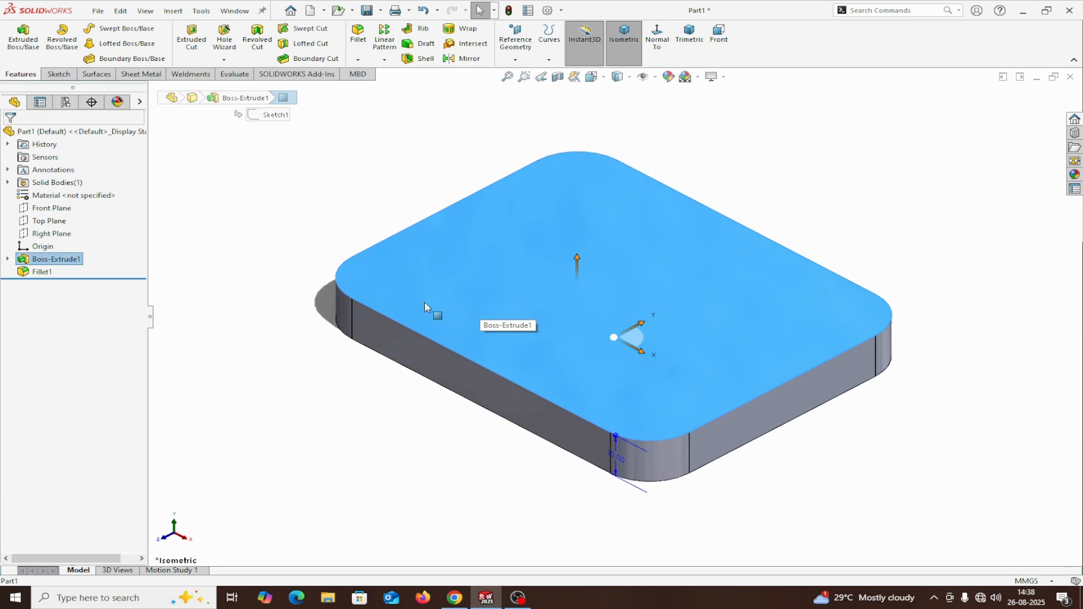
{"action": "left_click", "coordinate": [562, 11]}
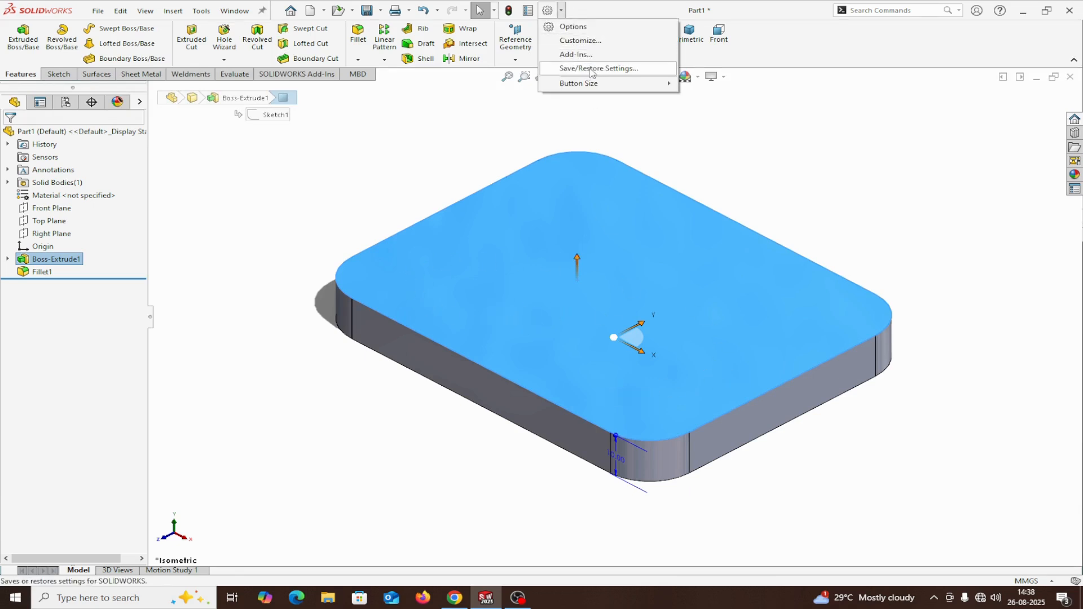
{"action": "left_click", "coordinate": [578, 25]}
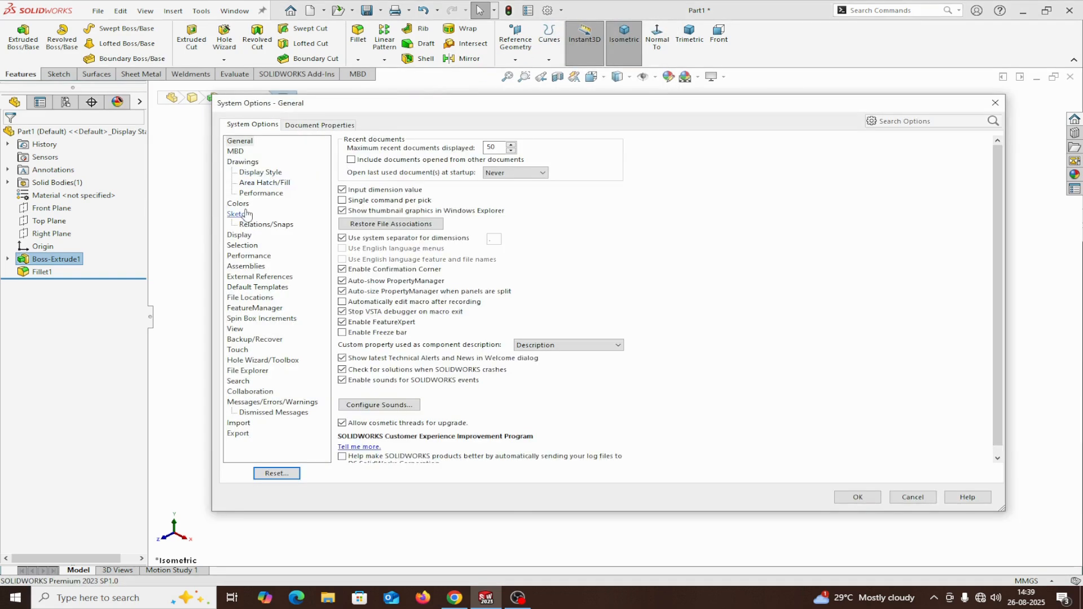
{"action": "left_click", "coordinate": [239, 203]}
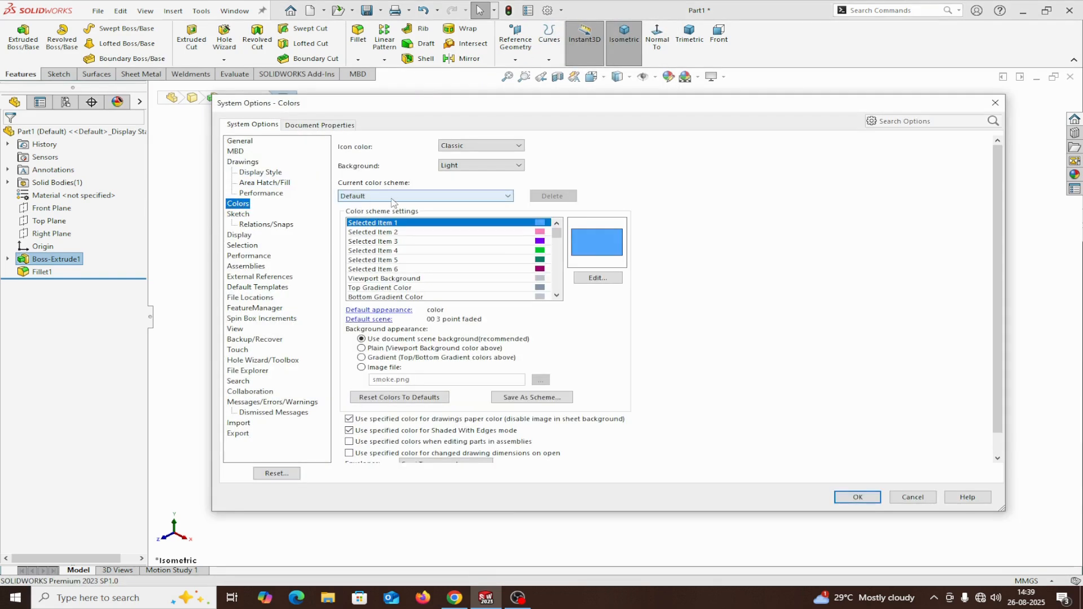
{"action": "left_click", "coordinate": [509, 196]}
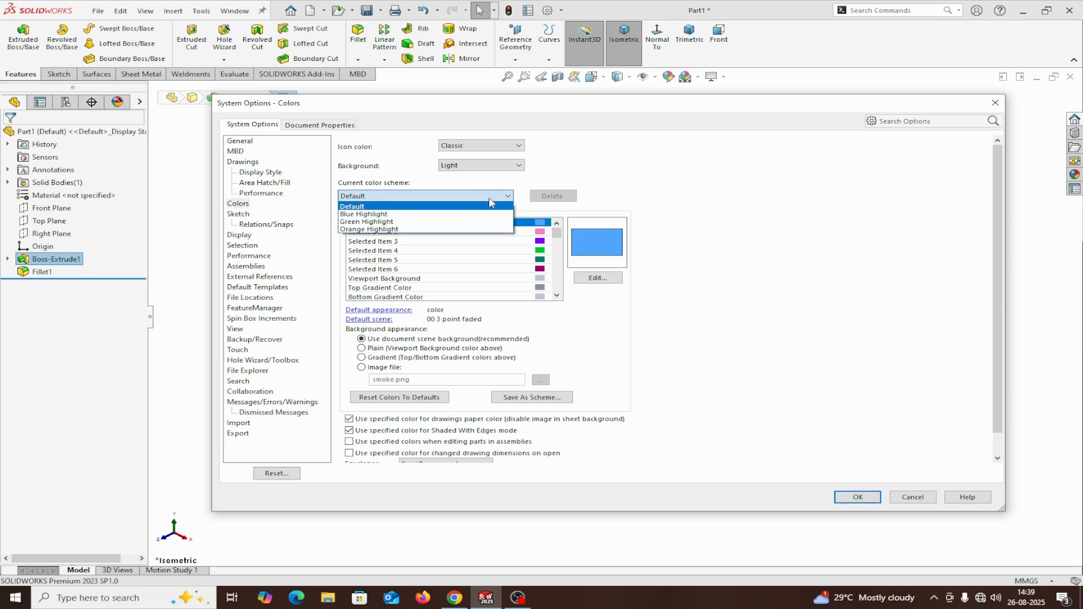
{"action": "left_click", "coordinate": [377, 222]}
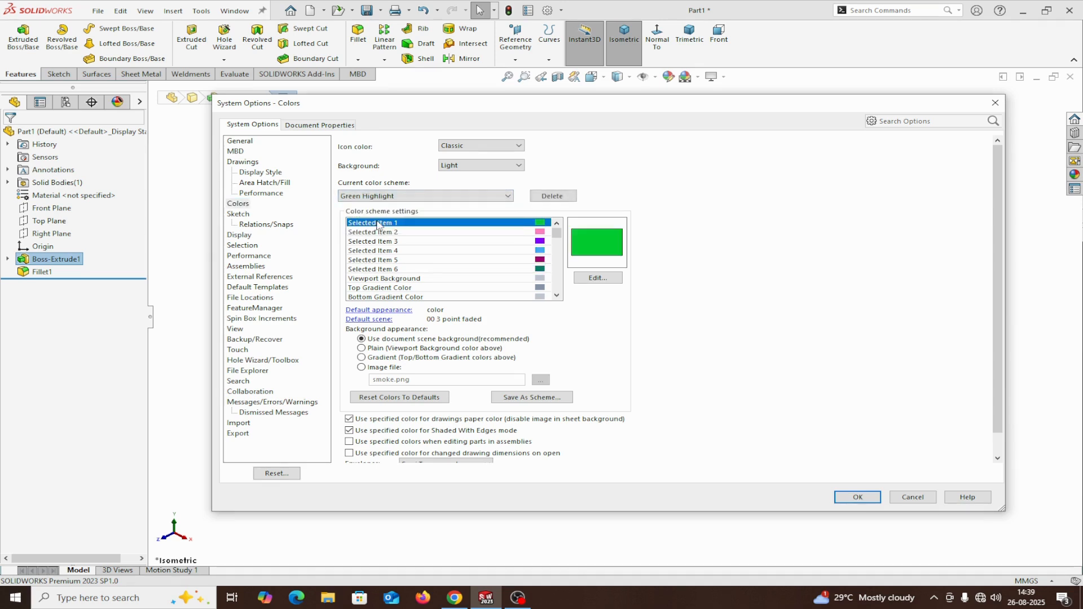
{"action": "left_click", "coordinate": [855, 497]}
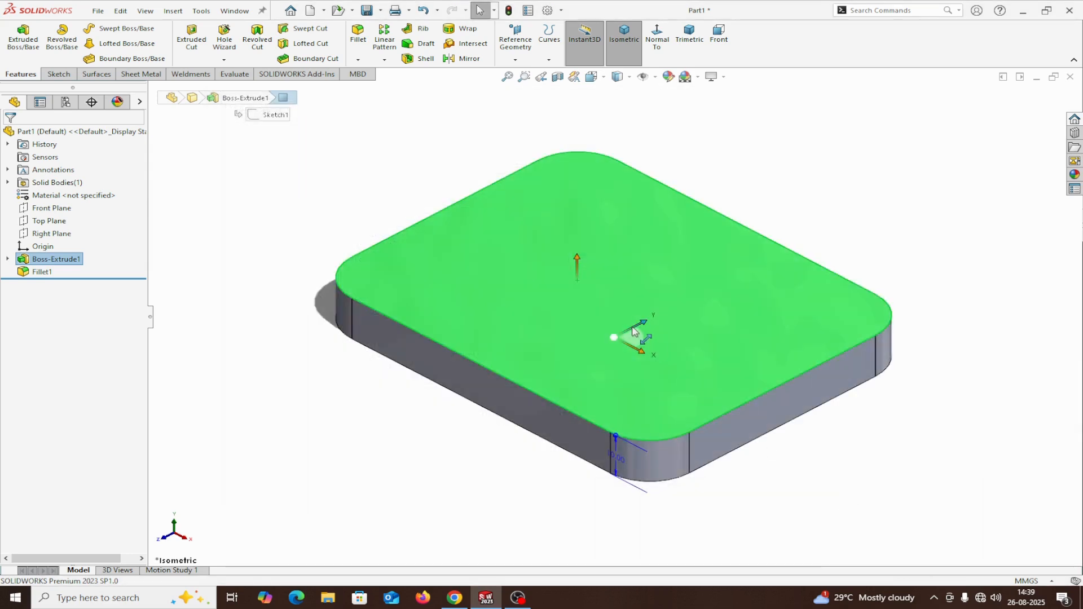
{"action": "left_click", "coordinate": [755, 416]}
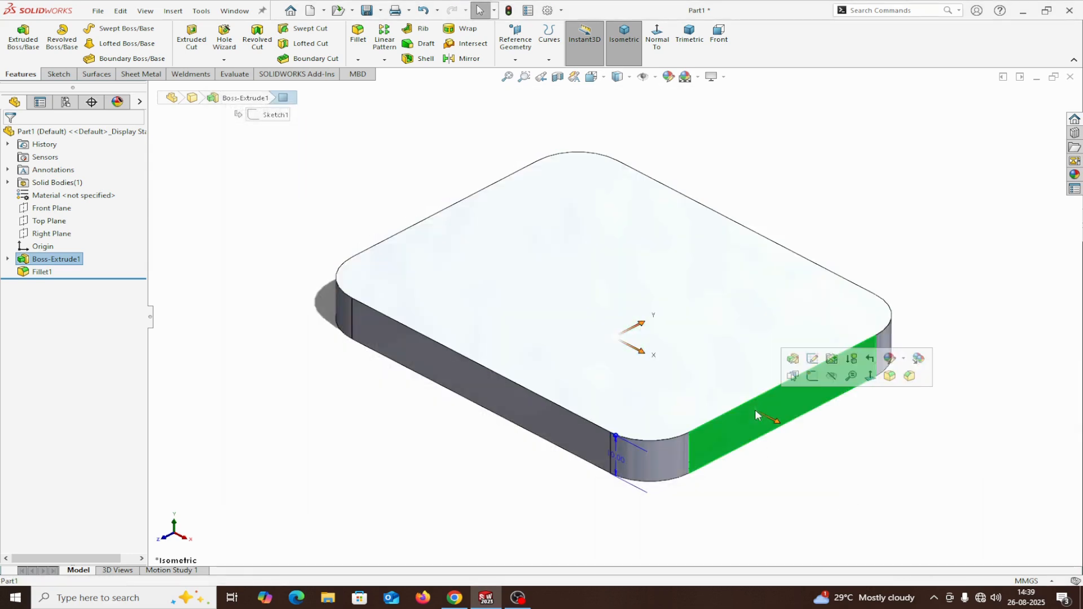
{"action": "left_click", "coordinate": [540, 419]}
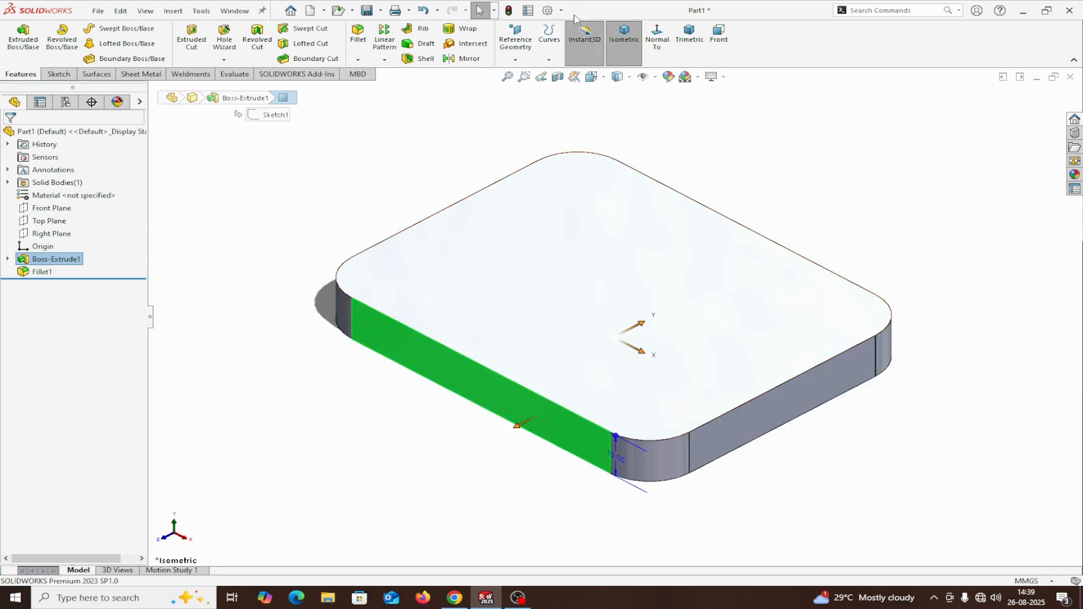
Switch the current color scheme to Orange Highlight and check the selection color on the plate's top face and a side face
{"action": "left_click", "coordinate": [561, 10]}
{"action": "left_click", "coordinate": [565, 29]}
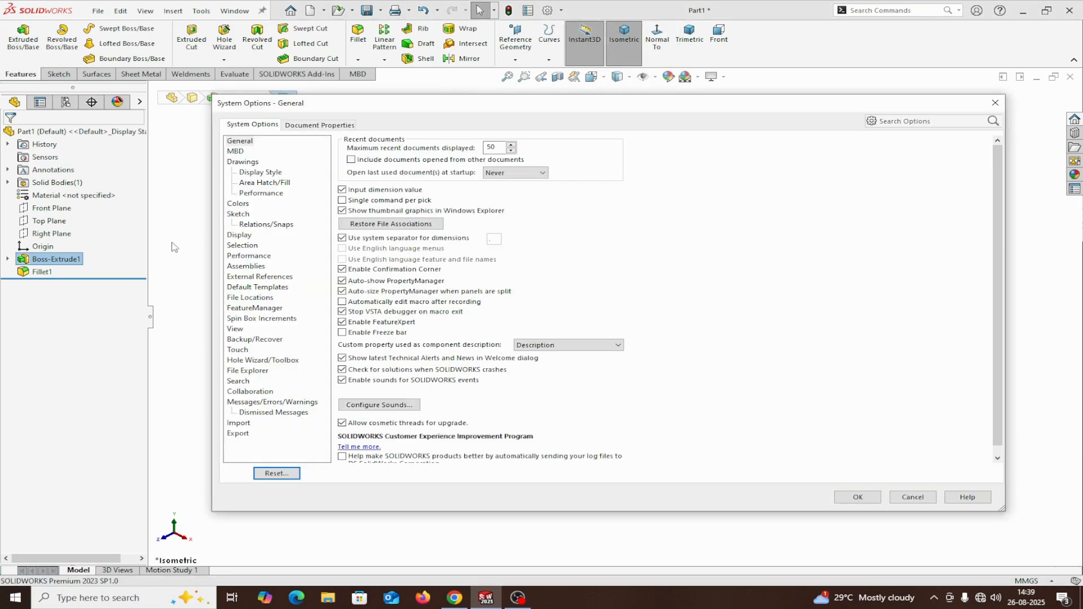
{"action": "left_click", "coordinate": [237, 204]}
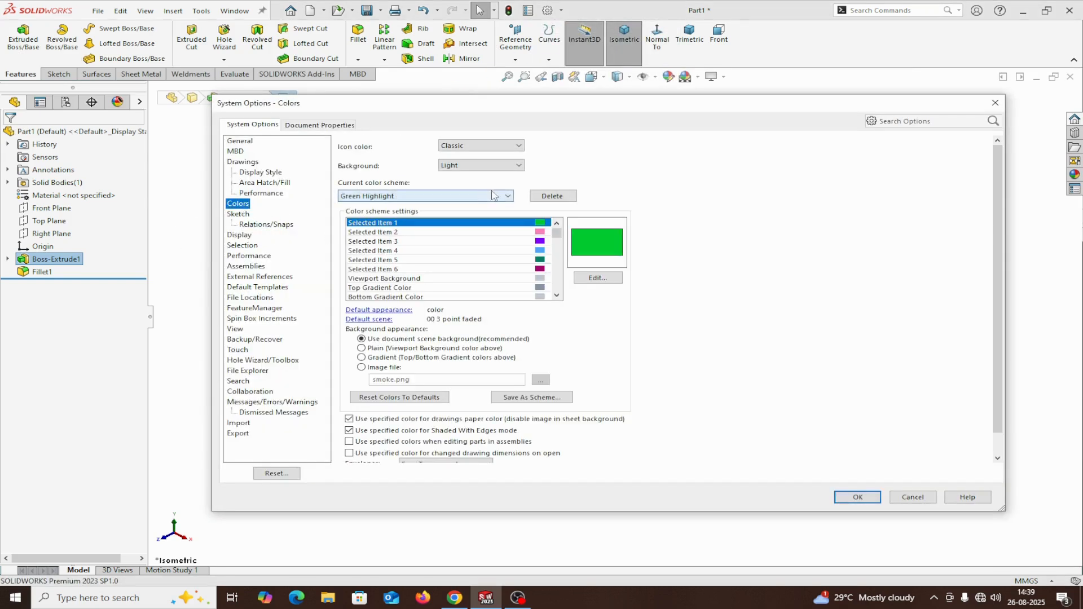
{"action": "left_click", "coordinate": [508, 197]}
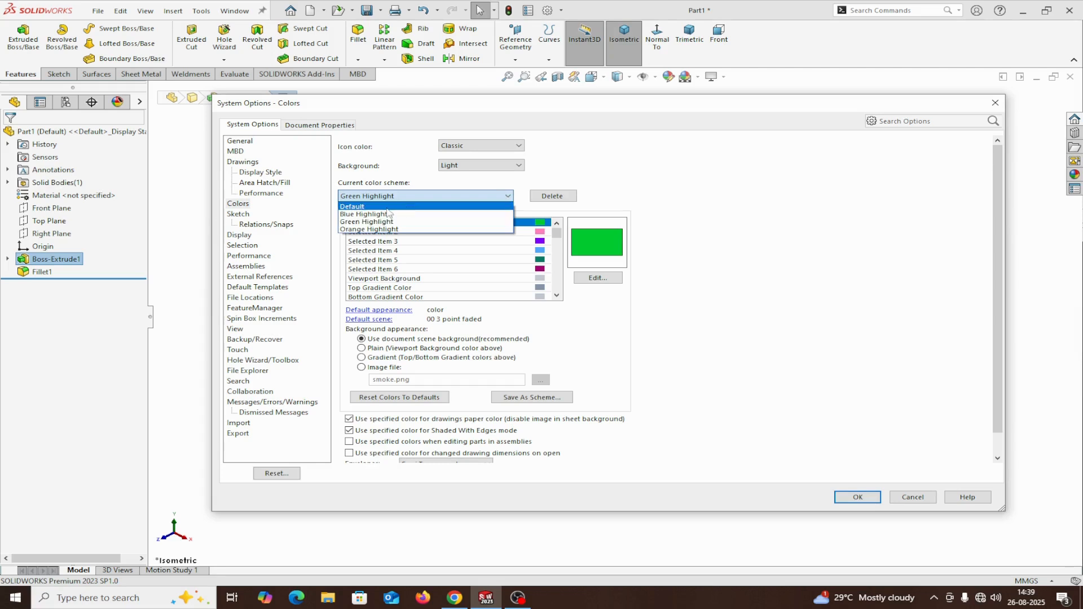
{"action": "left_click", "coordinate": [382, 231]}
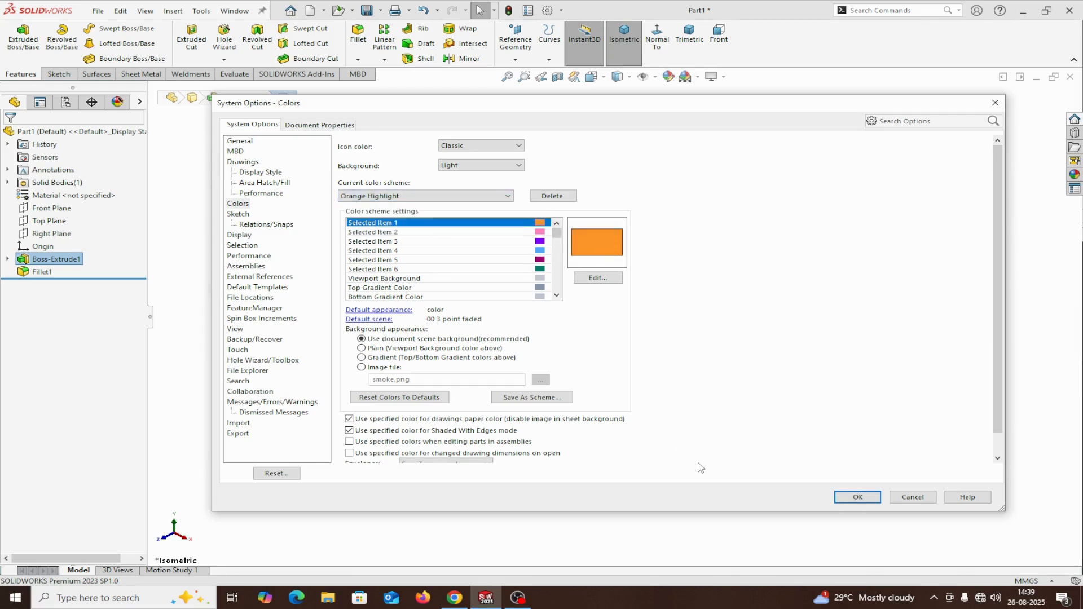
{"action": "left_click", "coordinate": [858, 497]}
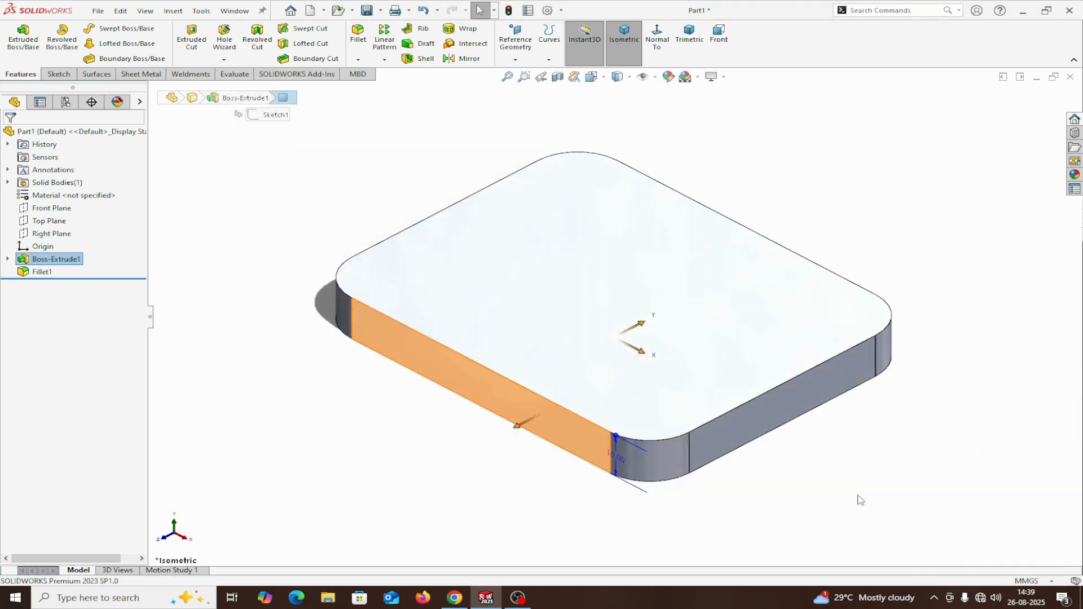
{"action": "left_click", "coordinate": [666, 276]}
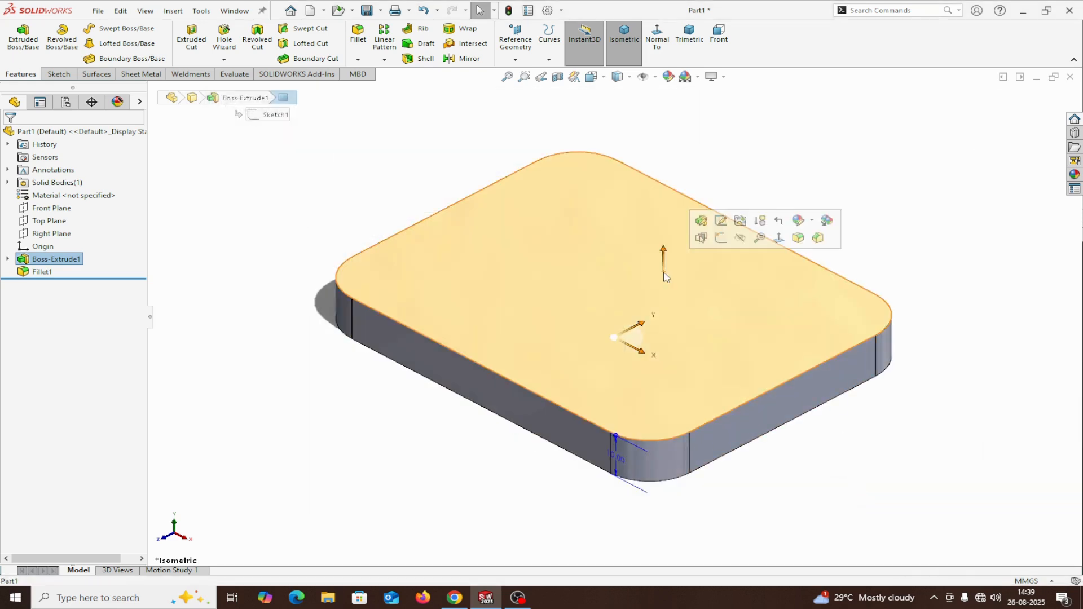
{"action": "left_click", "coordinate": [749, 415]}
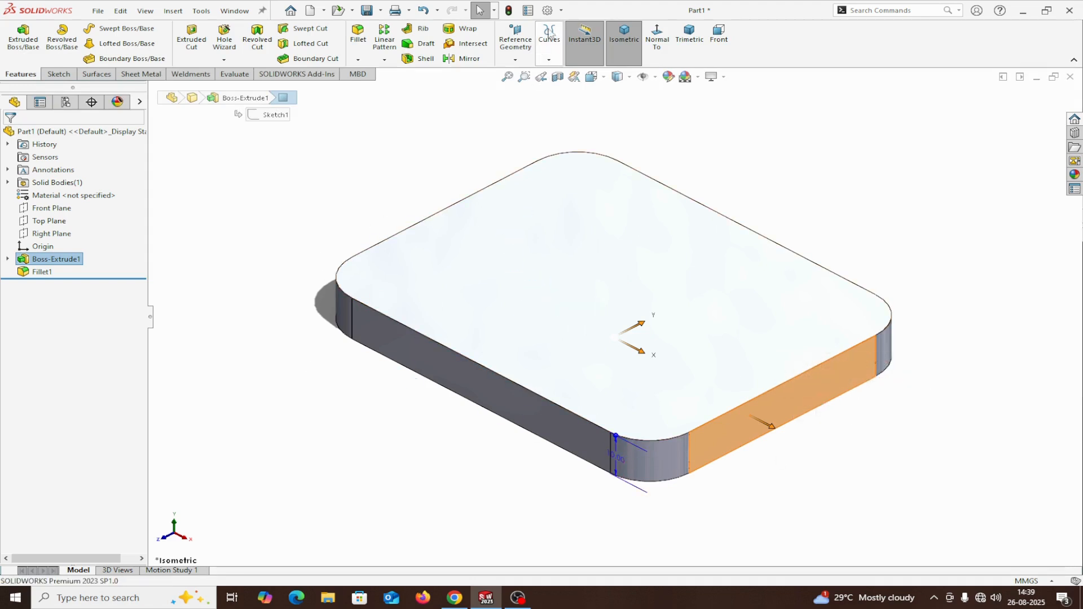
Restore the current color scheme to Default in the system color options and apply it
{"action": "left_click", "coordinate": [560, 10]}
{"action": "left_click", "coordinate": [566, 27]}
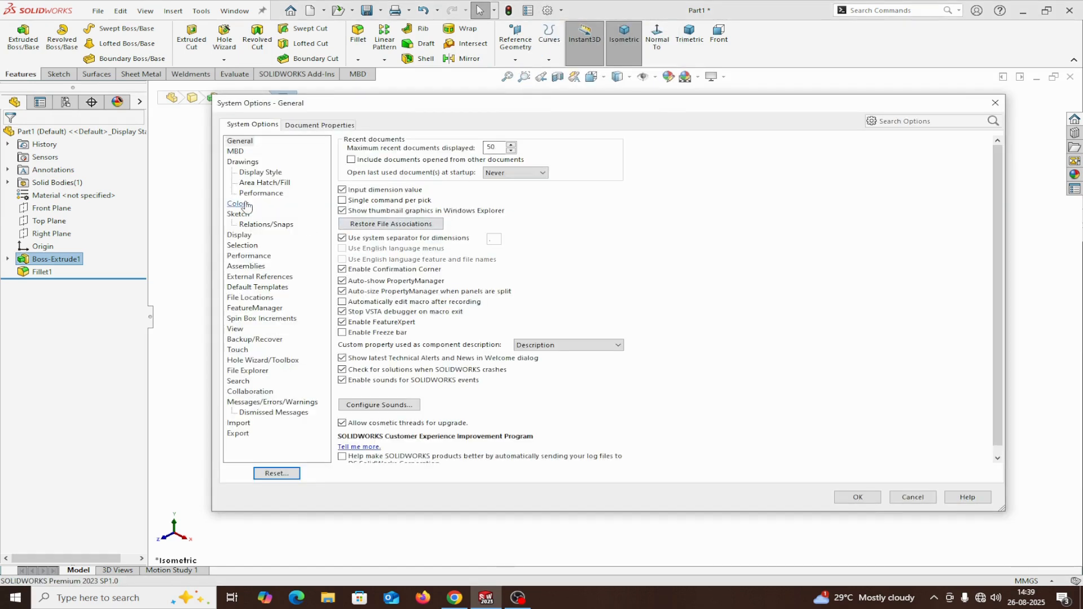
{"action": "left_click", "coordinate": [239, 204]}
{"action": "left_click", "coordinate": [378, 198]}
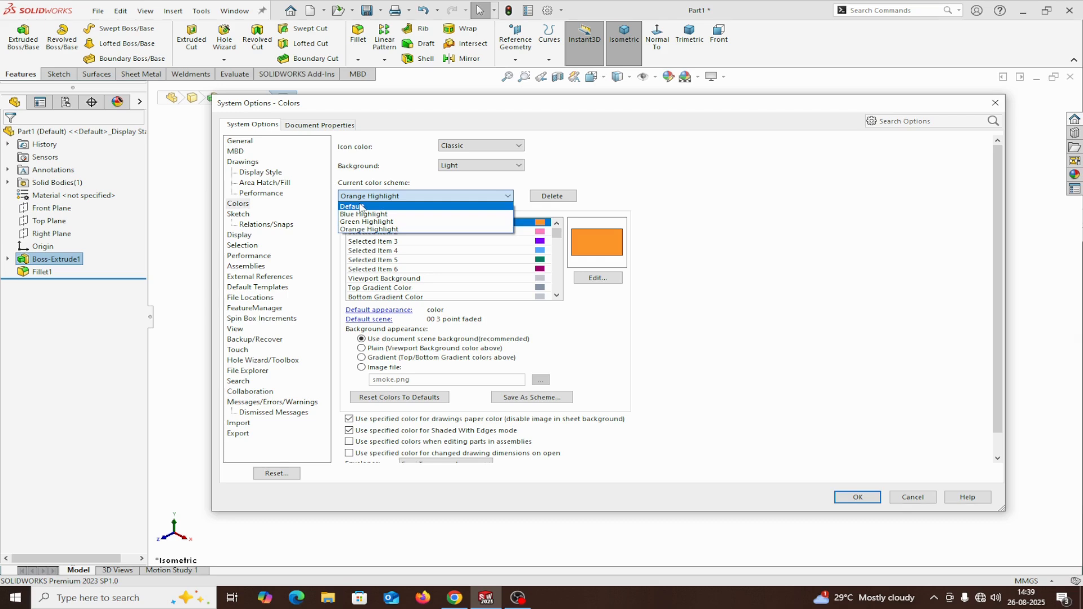
{"action": "left_click", "coordinate": [362, 208]}
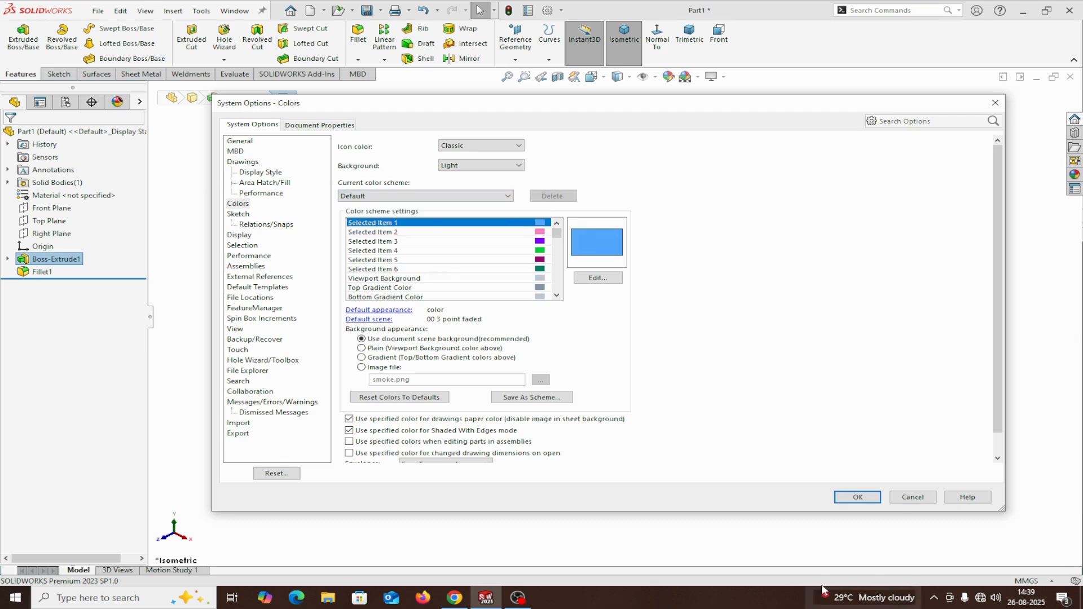
{"action": "left_click", "coordinate": [856, 499]}
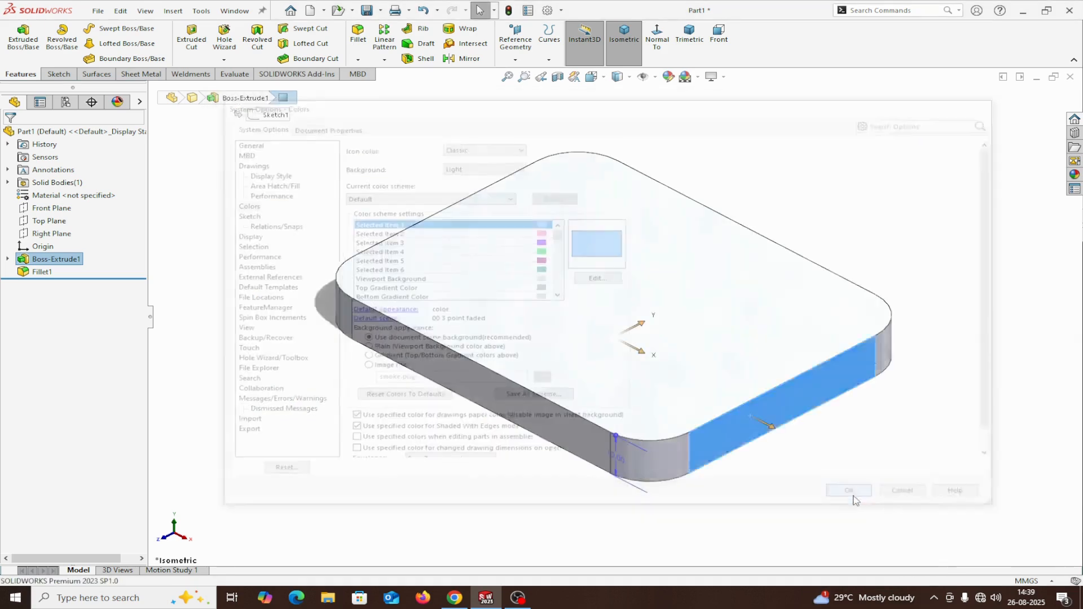